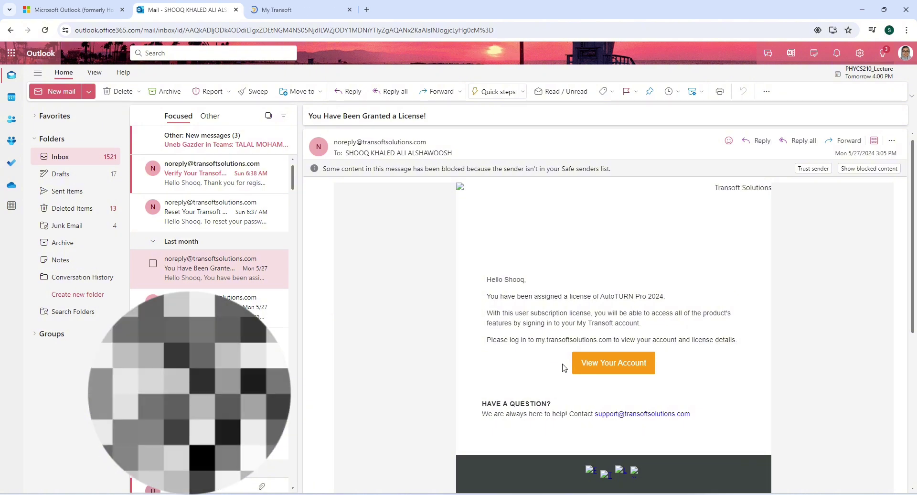
# Open the AutoTURN Pro 2024.12.0.0.273 installer's file download page from the product's entry in the My Transoft portal
pyautogui.click(271, 5)
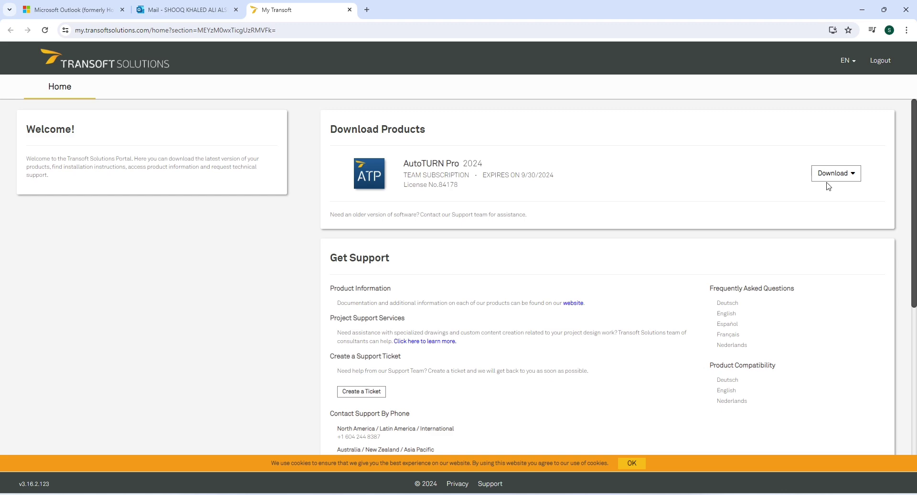
pyautogui.click(840, 176)
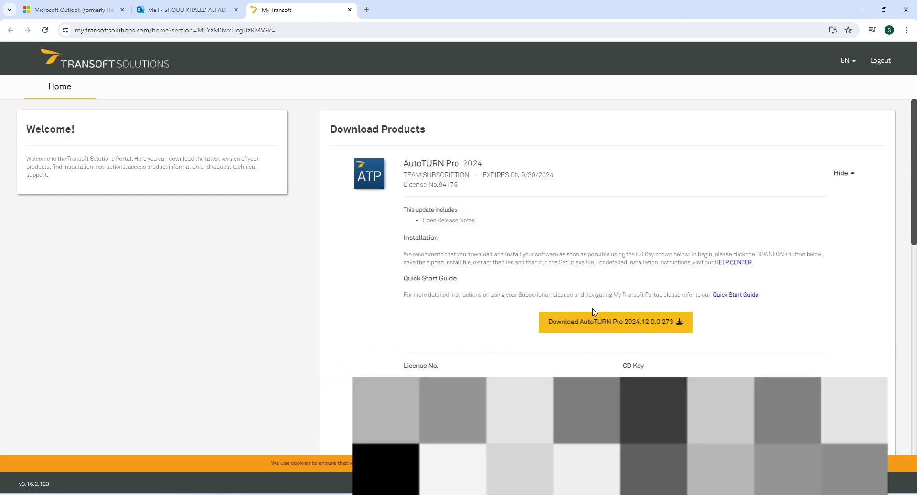
pyautogui.click(568, 327)
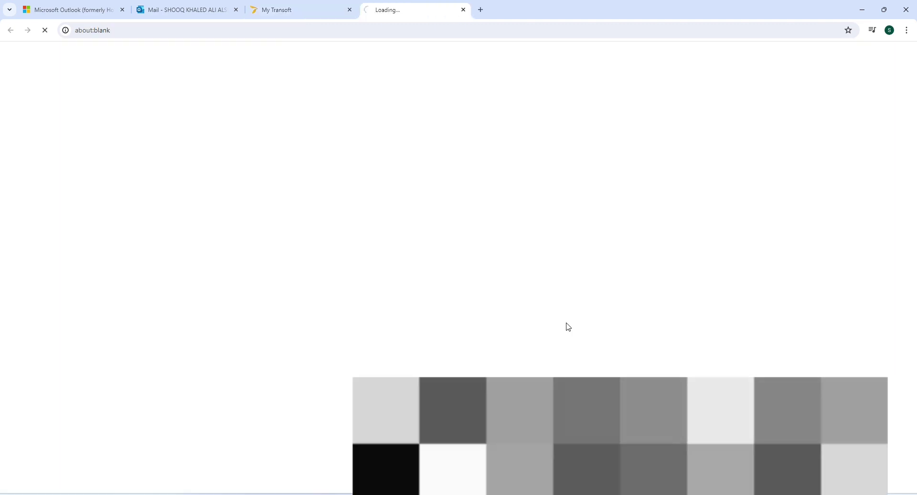
pyautogui.click(298, 4)
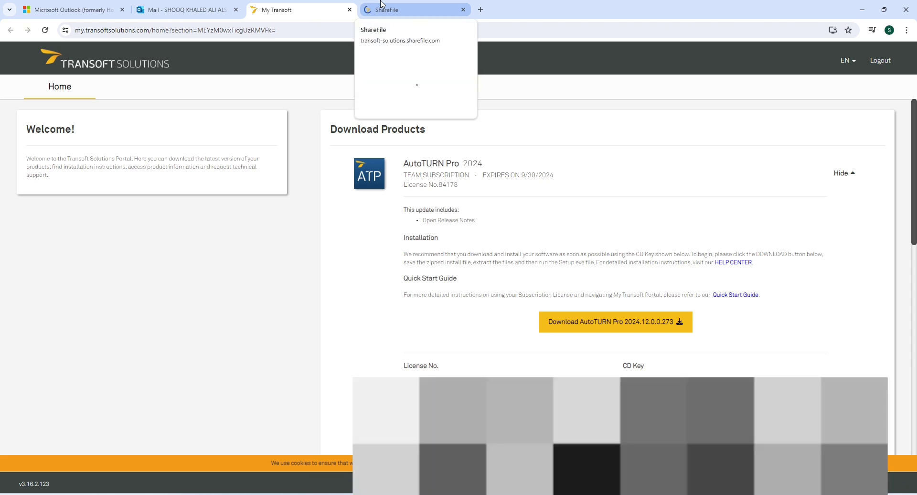
pyautogui.click(382, 5)
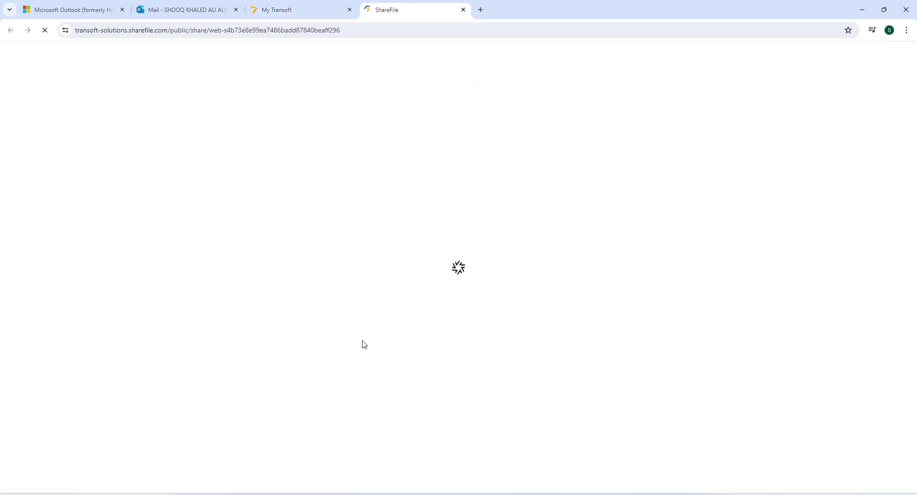
pyautogui.click(289, 7)
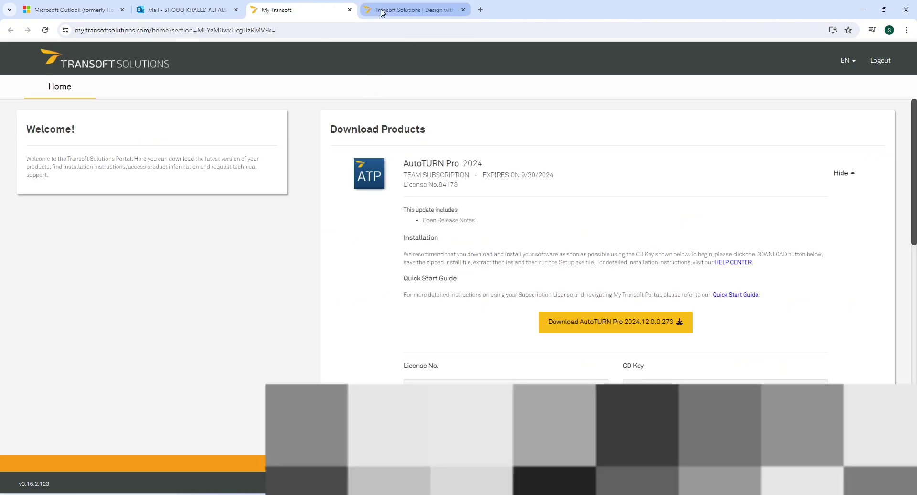
pyautogui.click(402, 10)
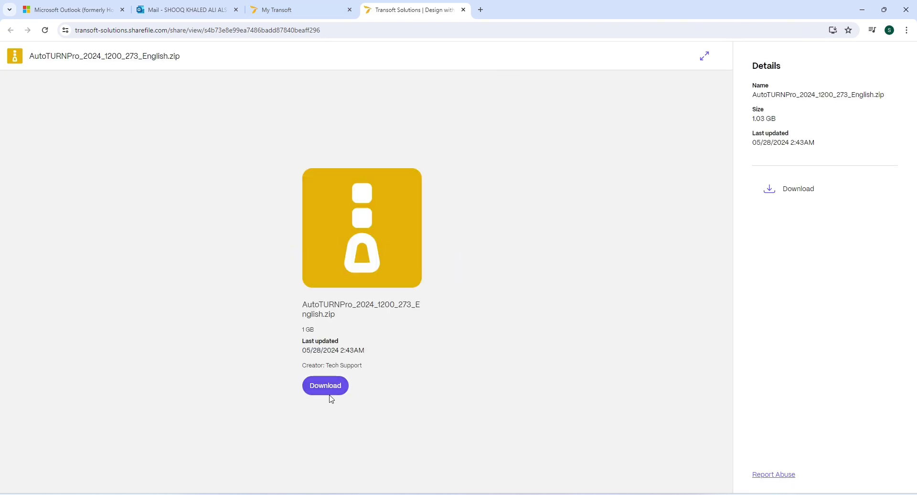
# Download the AutoTURNPro_2024_1200_273_English.zip file
pyautogui.click(334, 389)
pyautogui.click(339, 389)
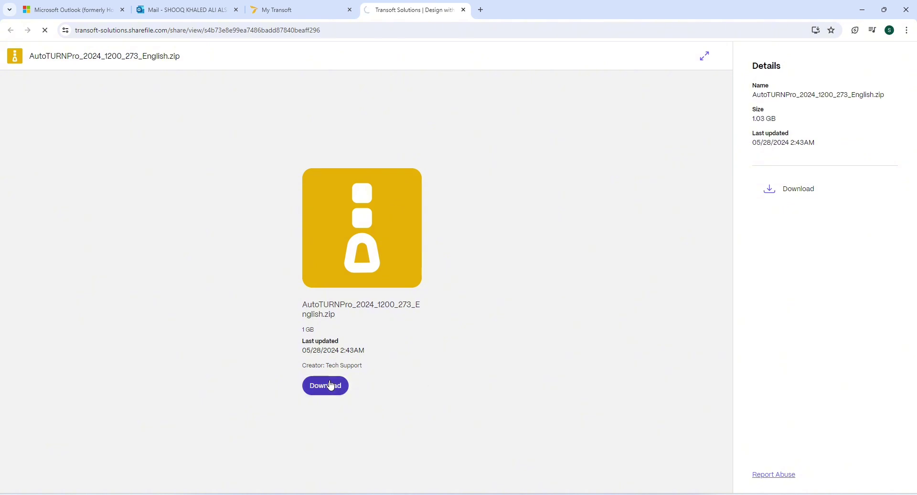
pyautogui.rightClick(330, 386)
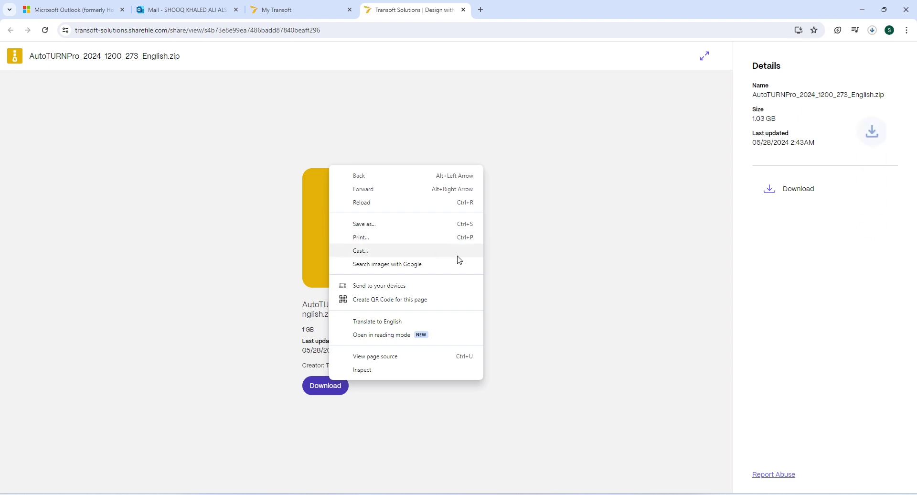
pyautogui.click(657, 260)
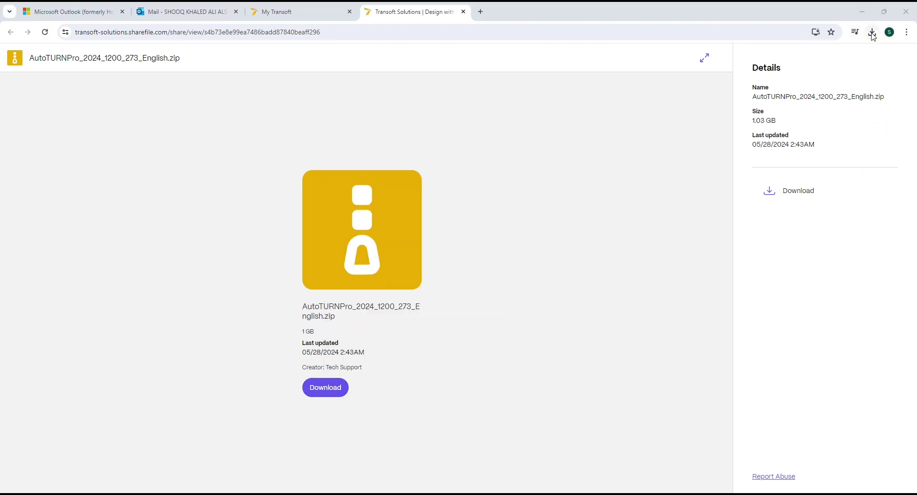
# Open the downloaded AutoTURN Pro zip archive and run its Setup application
pyautogui.click(872, 33)
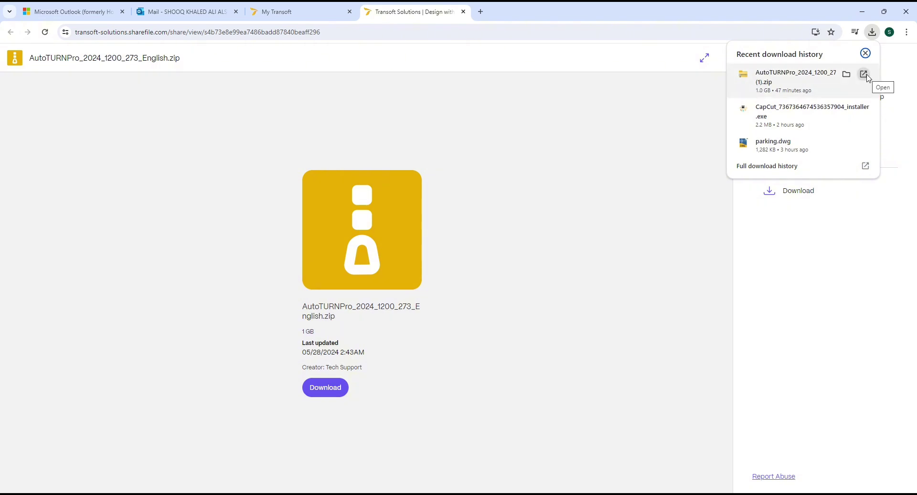
pyautogui.click(868, 77)
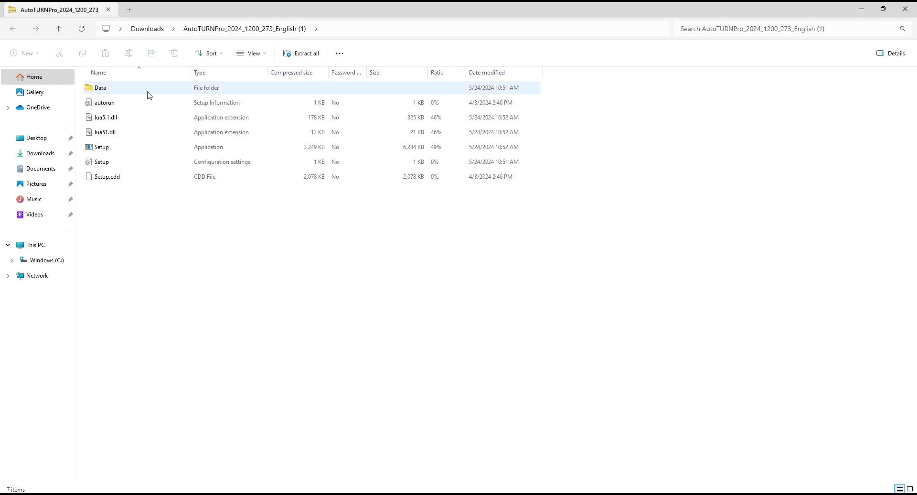
pyautogui.click(127, 151)
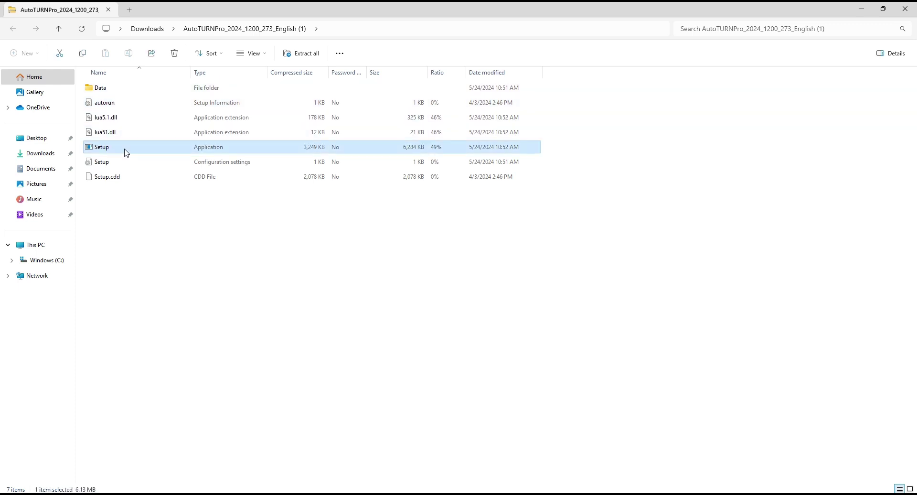
pyautogui.rightClick(181, 149)
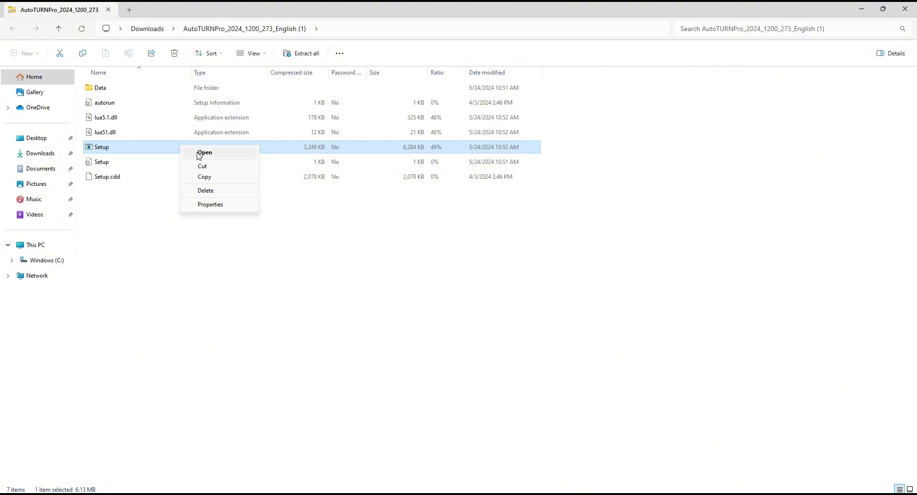
pyautogui.click(198, 152)
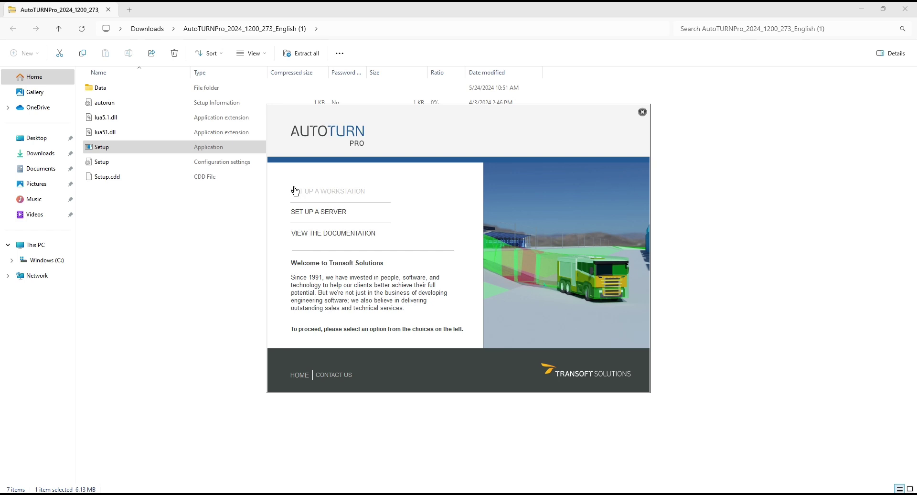
# Start the AutoTURN Pro 2024 workstation installation and accept the license agreement
pyautogui.click(323, 199)
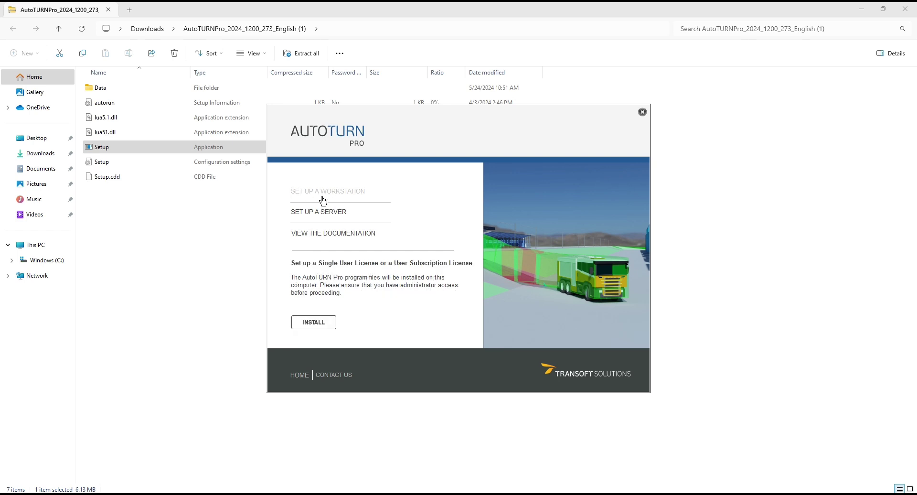
pyautogui.click(316, 322)
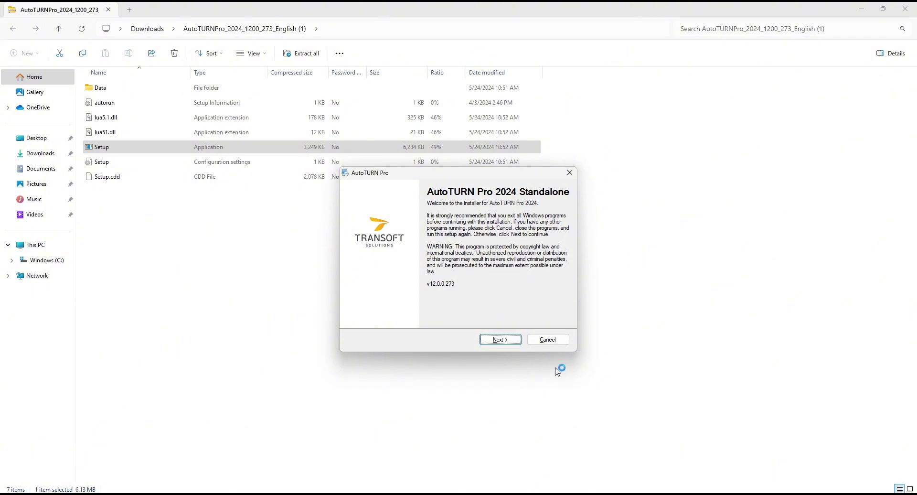
pyautogui.click(501, 340)
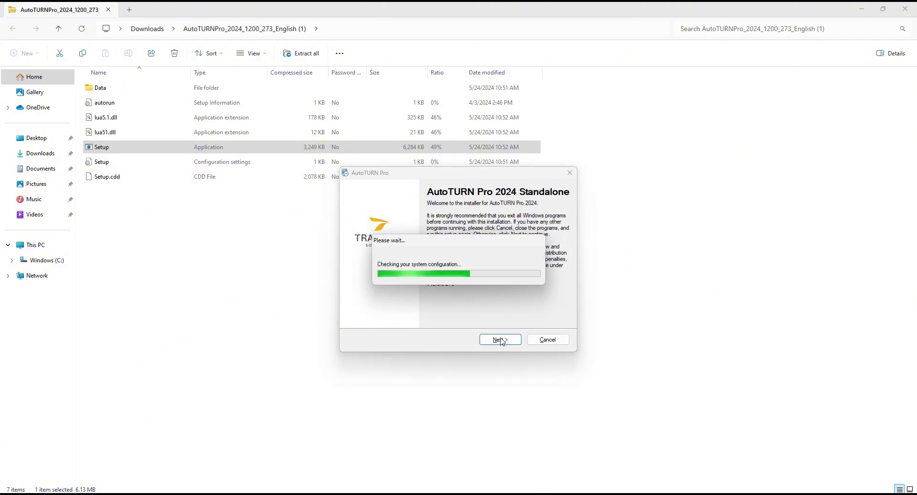
pyautogui.click(501, 339)
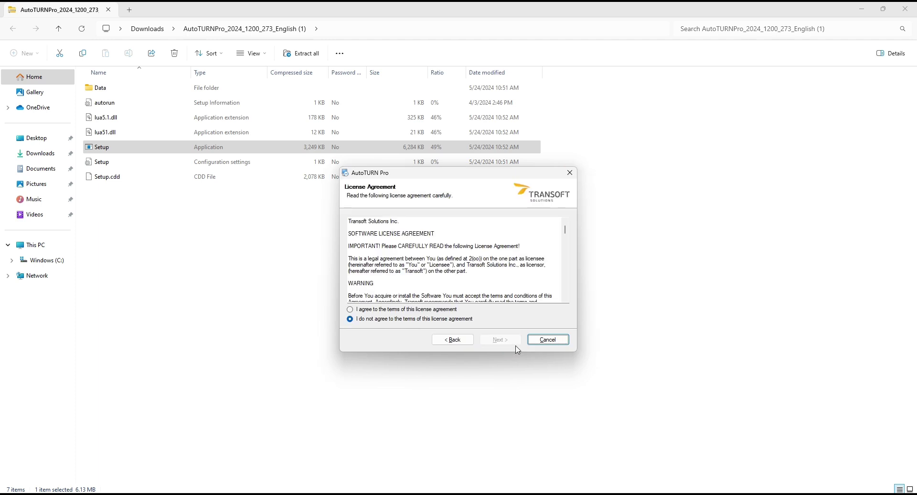
pyautogui.click(381, 310)
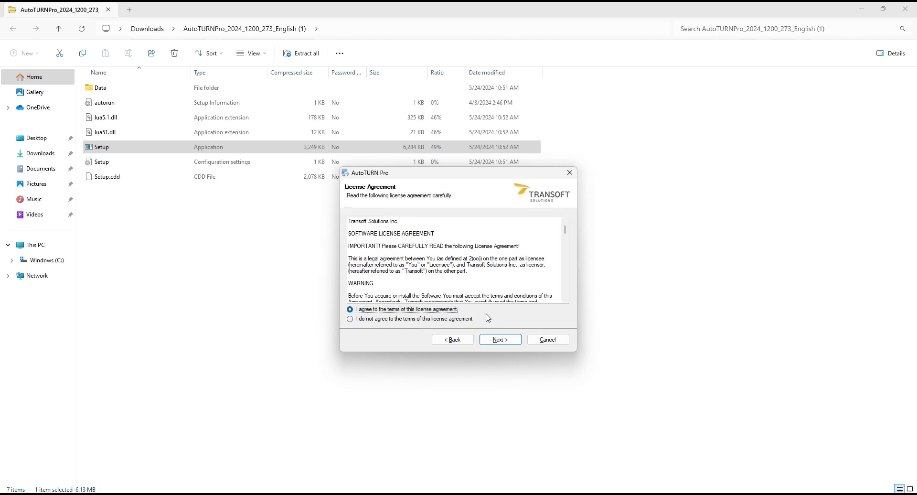
pyautogui.click(501, 340)
pyautogui.click(501, 339)
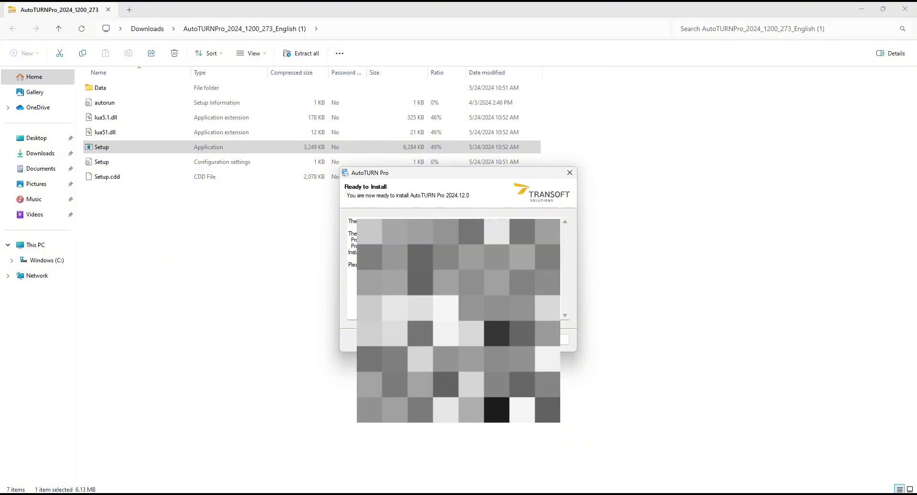
# Install AutoTURN Pro with a desktop shortcut for AutoCAD 2024 - English and finish the setup
pyautogui.click(502, 340)
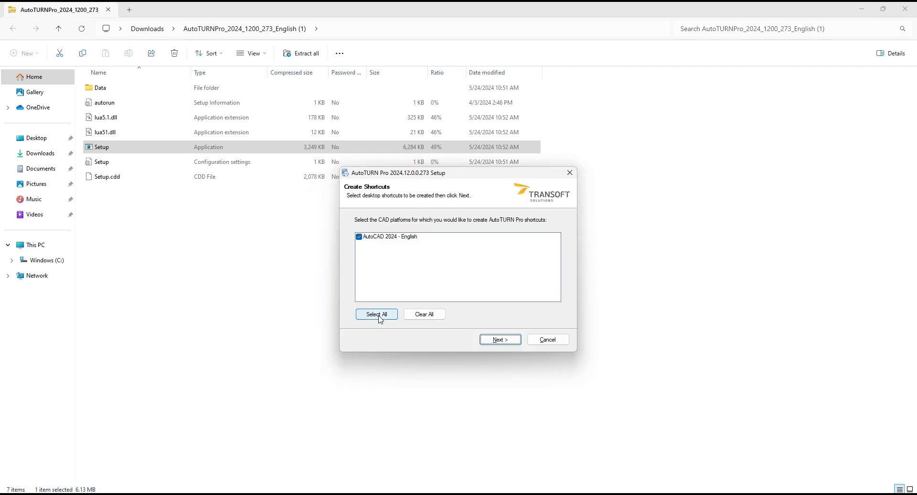
pyautogui.click(504, 340)
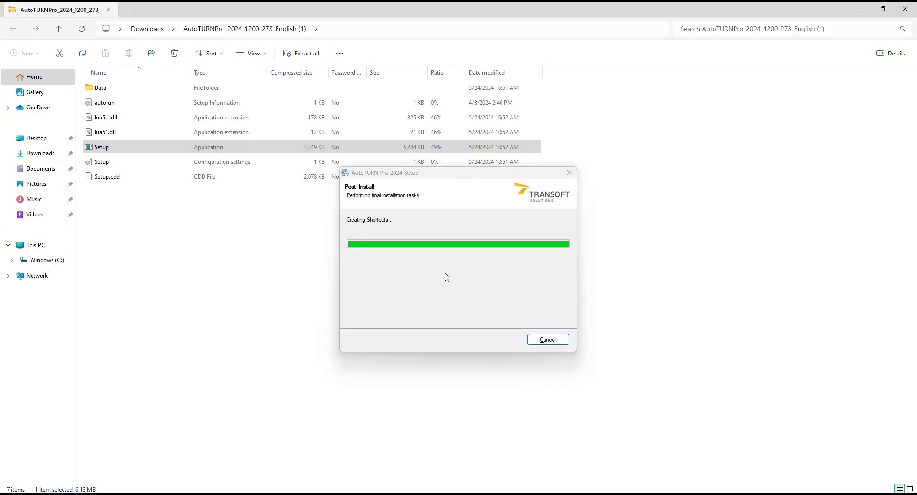
pyautogui.click(503, 340)
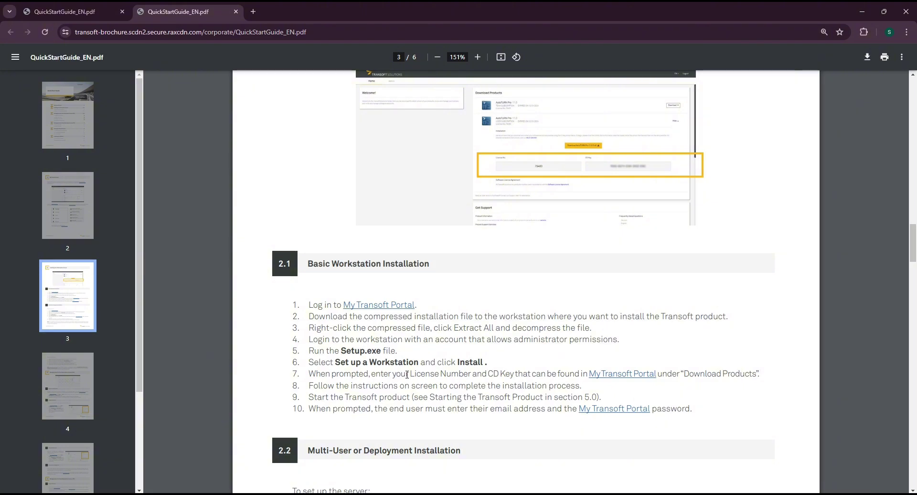
# Review the Quick Start Guide's basic workstation installation steps and the AutoTURN Pro license number and CD key details in the portal
pyautogui.keyDown('ctrl'); pyautogui.scroll(1, 406, 374); pyautogui.keyUp('ctrl')
pyautogui.keyDown('ctrl'); pyautogui.scroll(-7, 407, 374); pyautogui.keyUp('ctrl')
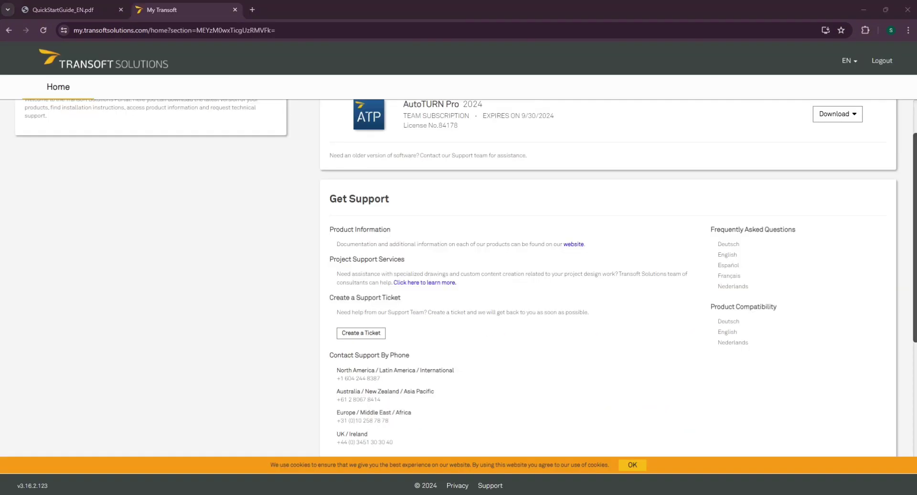
pyautogui.moveTo(915, 212); pyautogui.dragTo(916, 159)
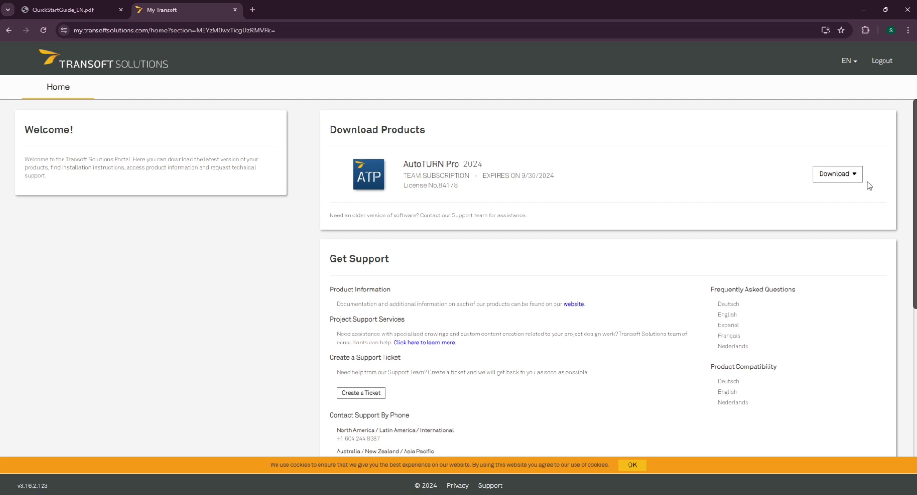
pyautogui.click(837, 174)
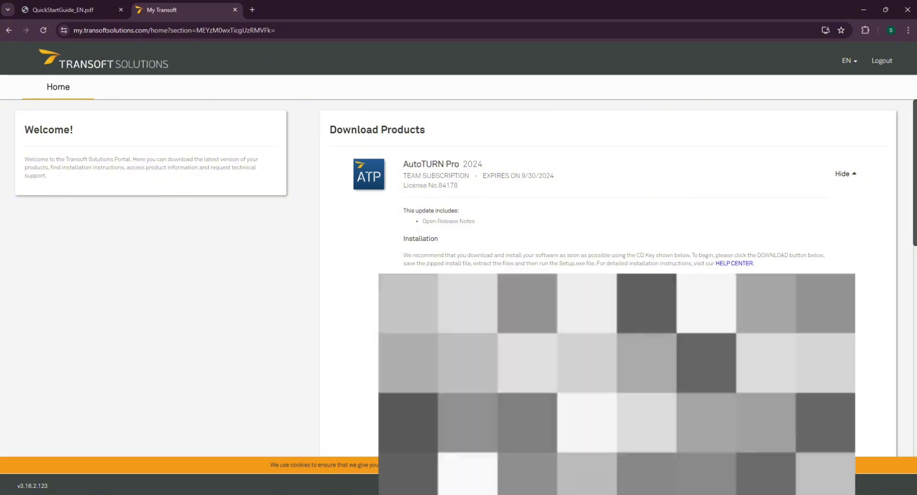
pyautogui.scroll(-2, 730, 224)
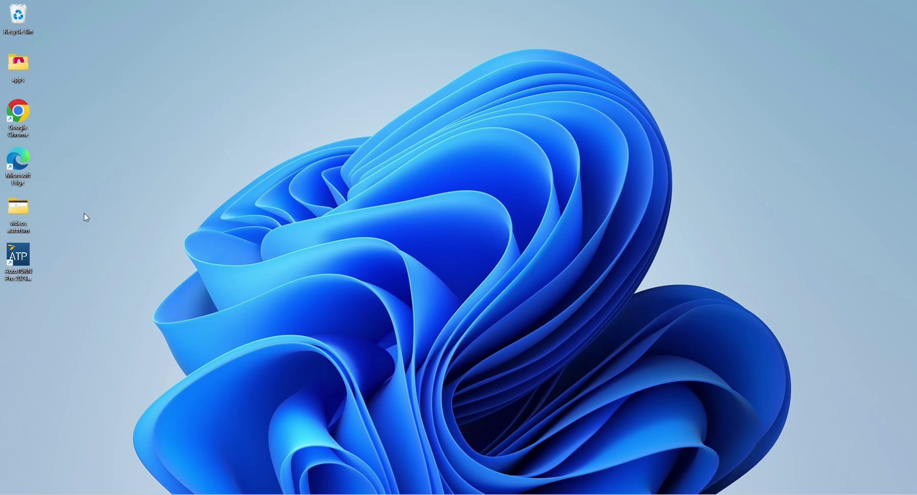
# Launch AutoTURN Pro 2024, preview the SmartPath Path Control and Clearance Envelopes quick tours, and close the tour window
pyautogui.doubleClick(23, 257)
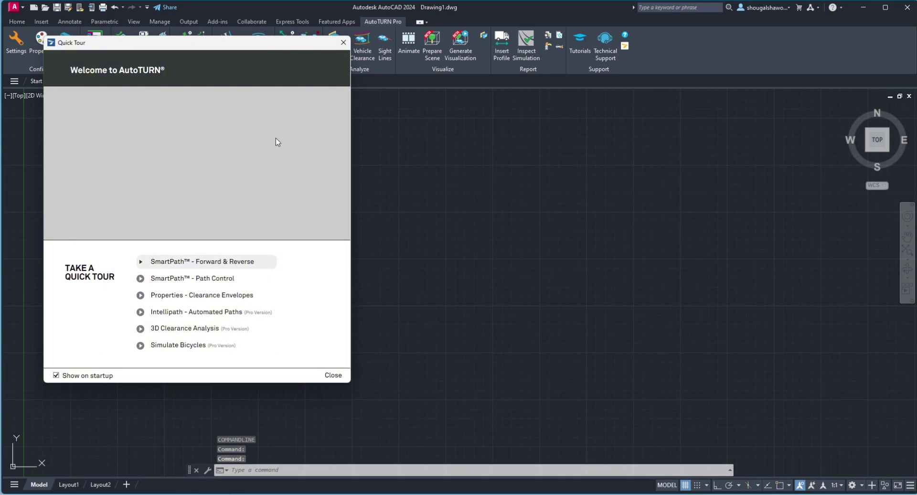
pyautogui.moveTo(213, 49); pyautogui.dragTo(152, 9)
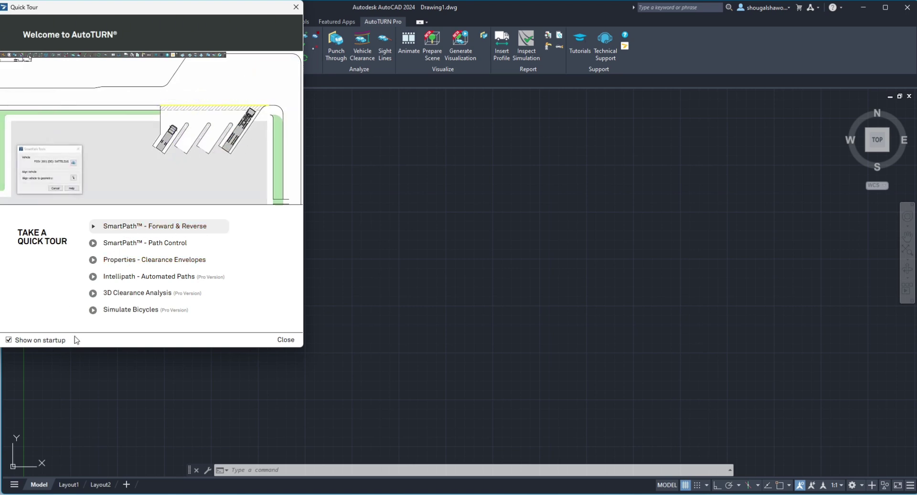
pyautogui.click(134, 244)
pyautogui.click(129, 261)
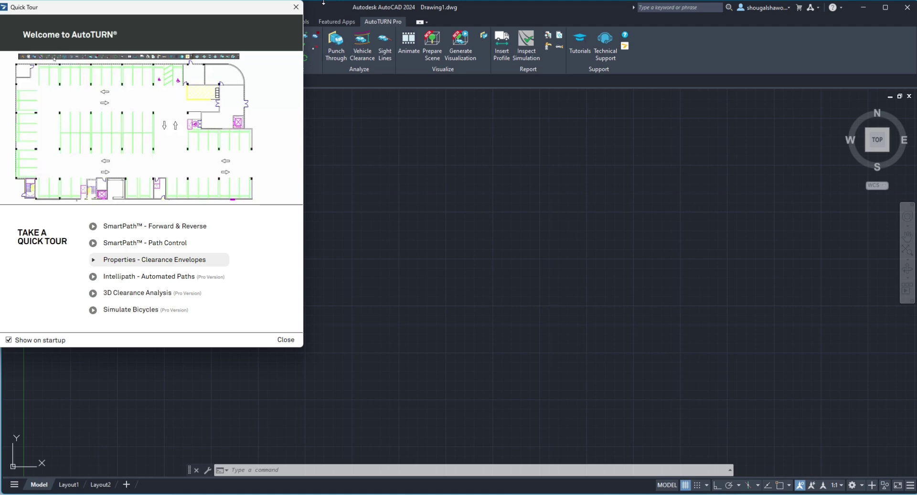
pyautogui.click(296, 7)
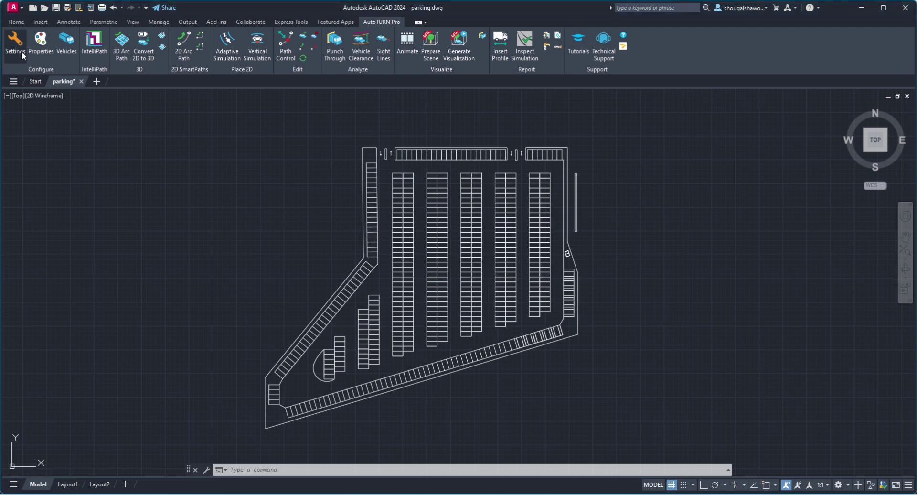
# Set the program settings' drawing units to meters, check the vehicle defaults, and accept the settings
pyautogui.click(15, 35)
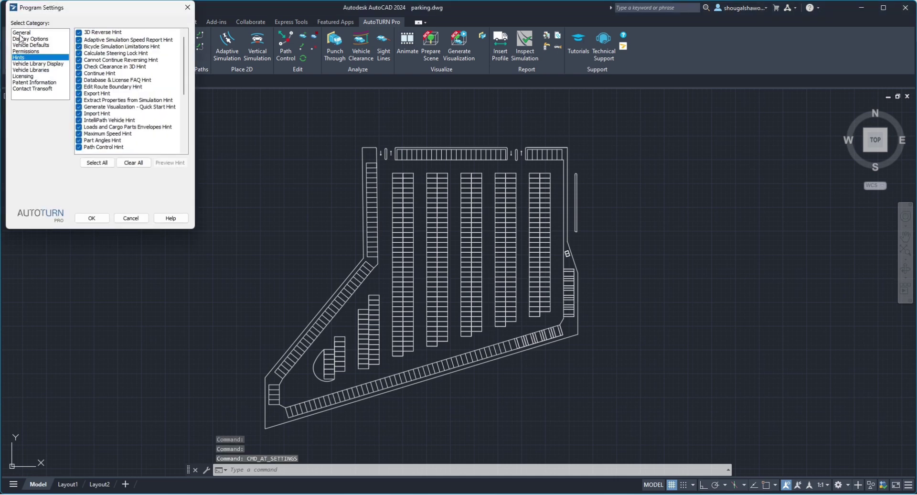
pyautogui.click(27, 33)
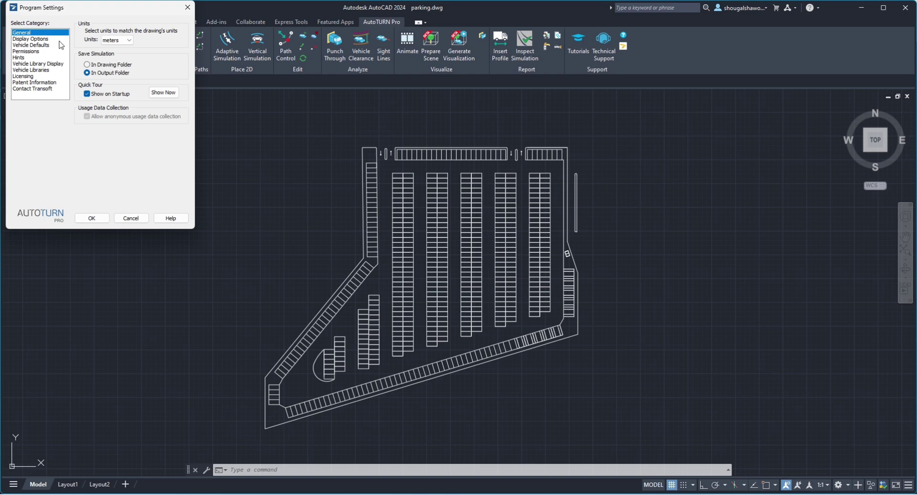
pyautogui.click(117, 42)
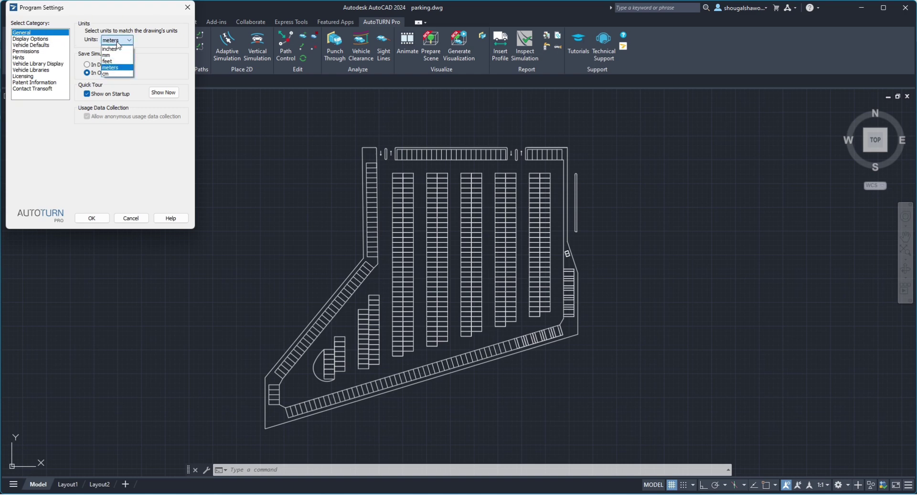
pyautogui.click(126, 68)
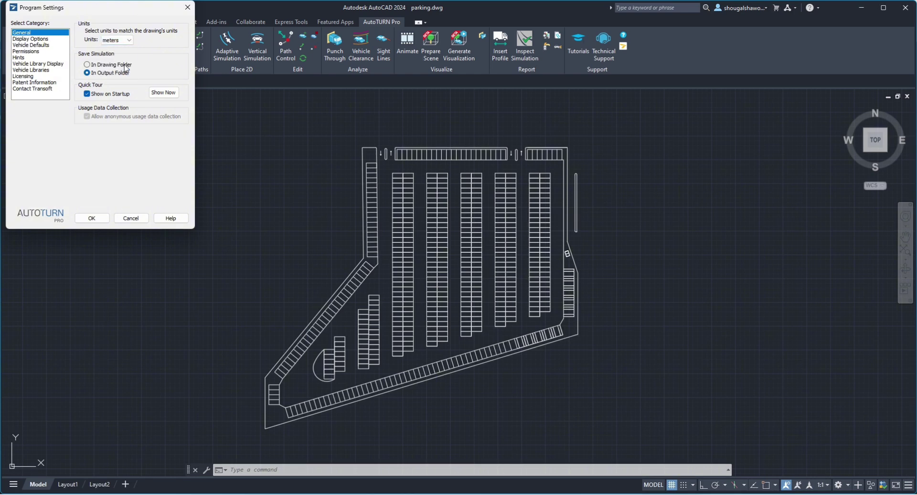
pyautogui.click(51, 40)
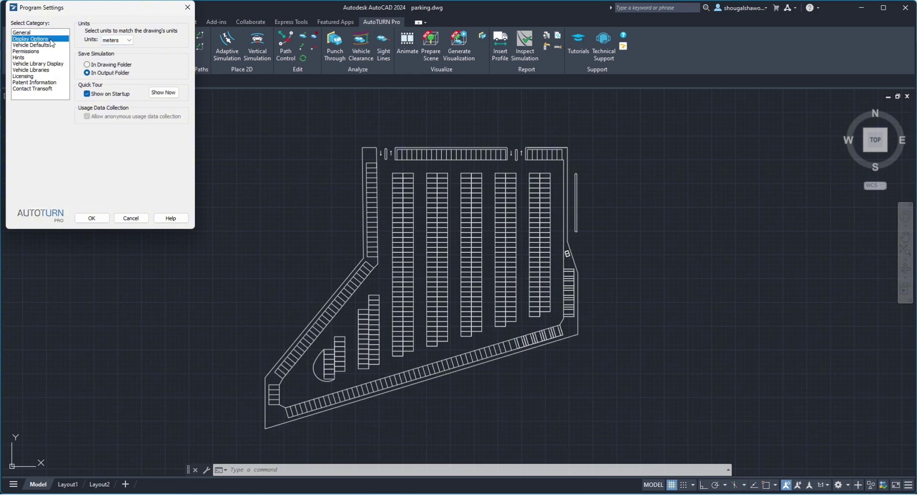
pyautogui.click(35, 46)
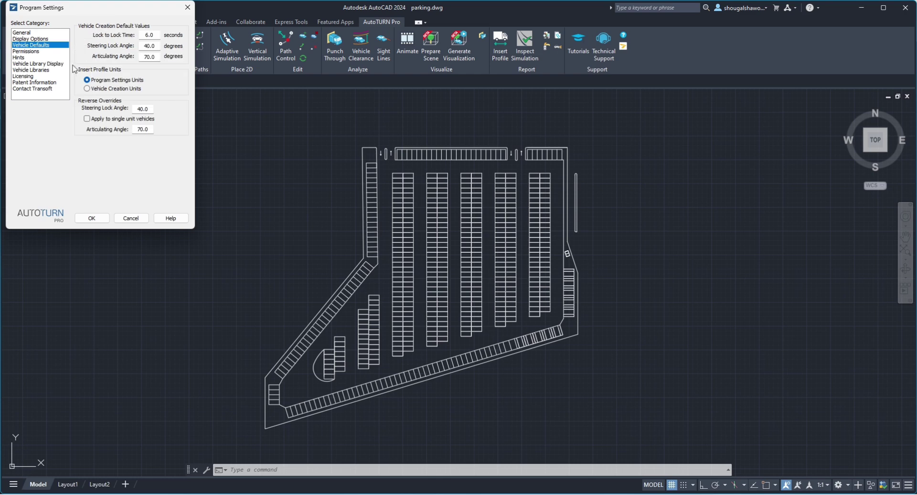
pyautogui.click(93, 218)
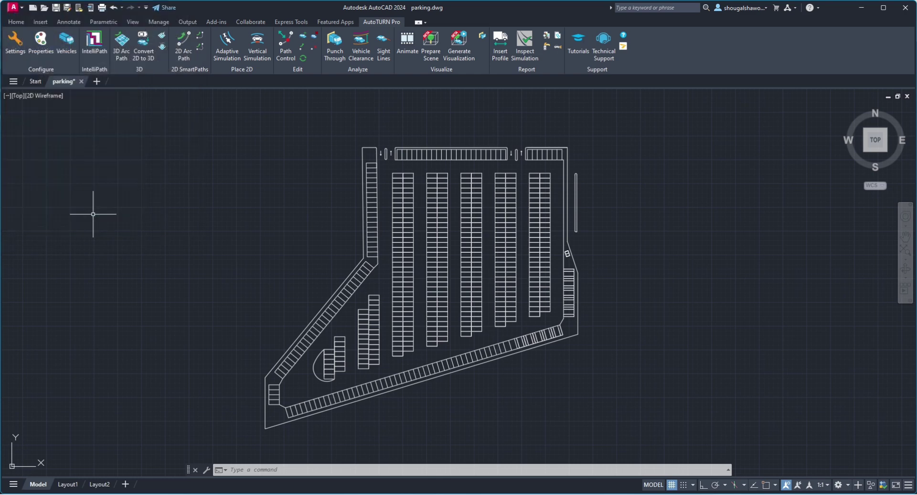
# Set the path element's color to Magenta in the 2D simulation path properties
pyautogui.click(38, 43)
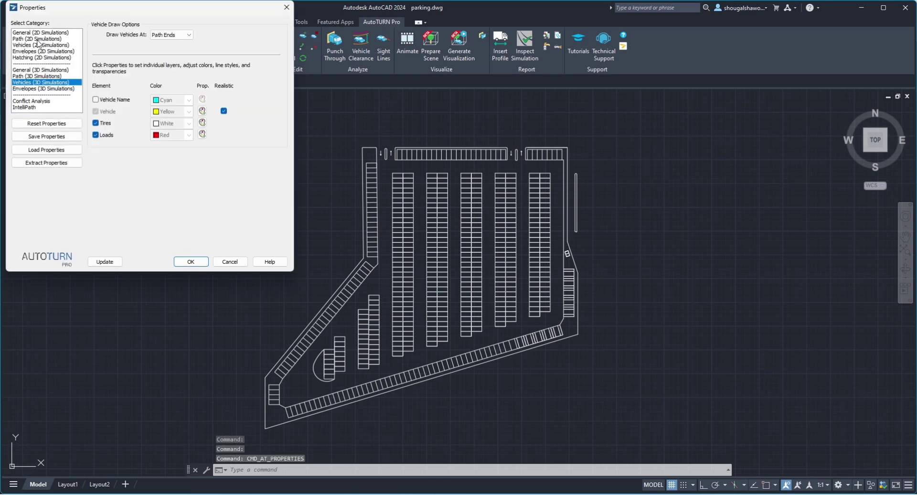
pyautogui.click(30, 34)
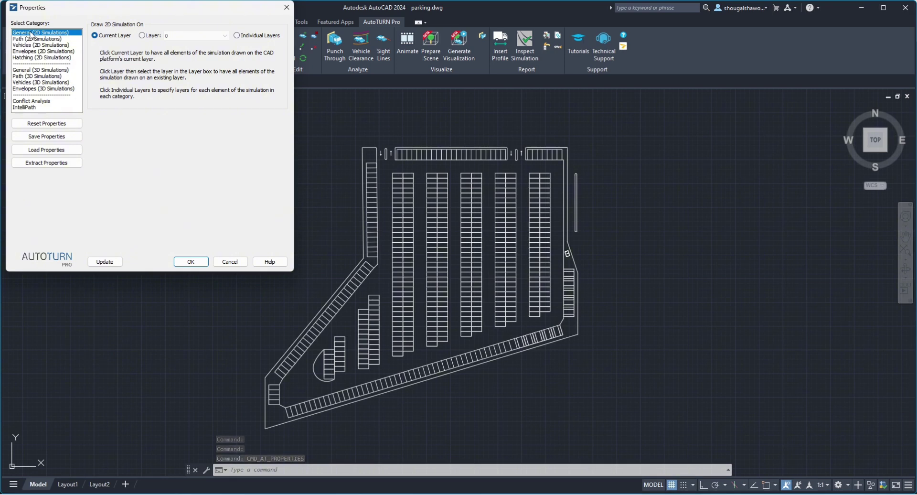
pyautogui.click(35, 39)
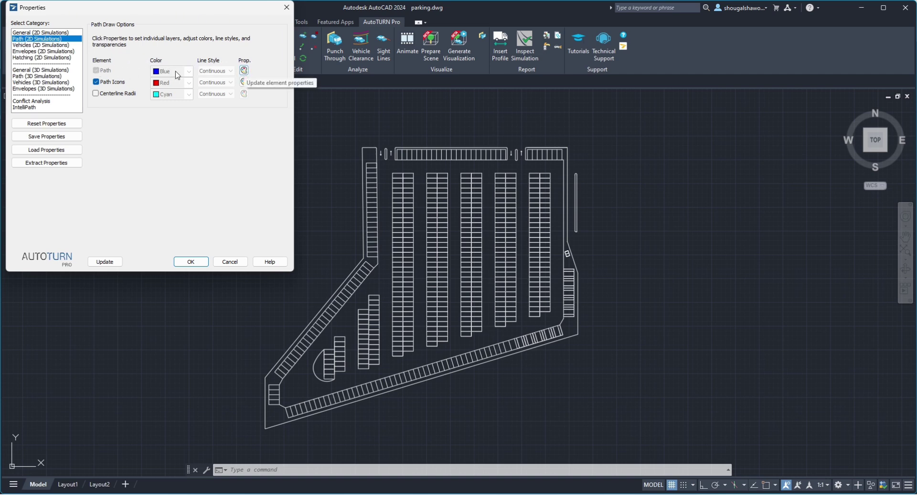
pyautogui.click(244, 70)
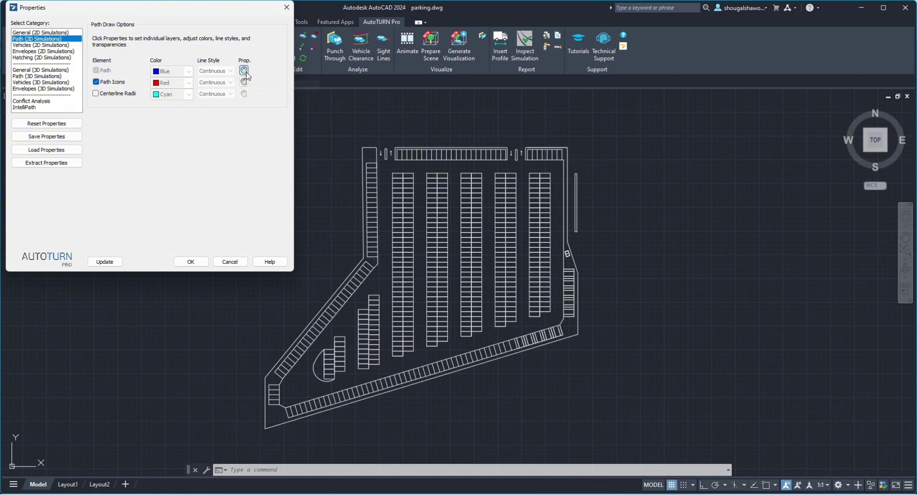
pyautogui.click(206, 142)
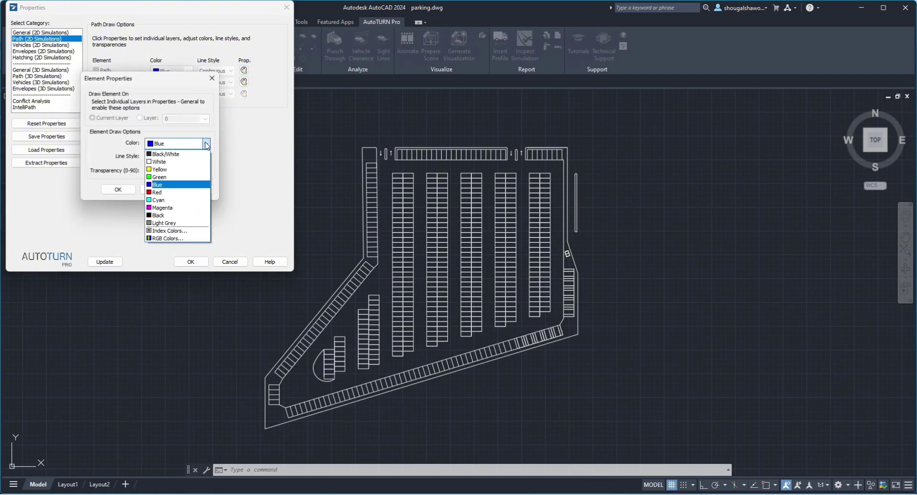
pyautogui.click(162, 207)
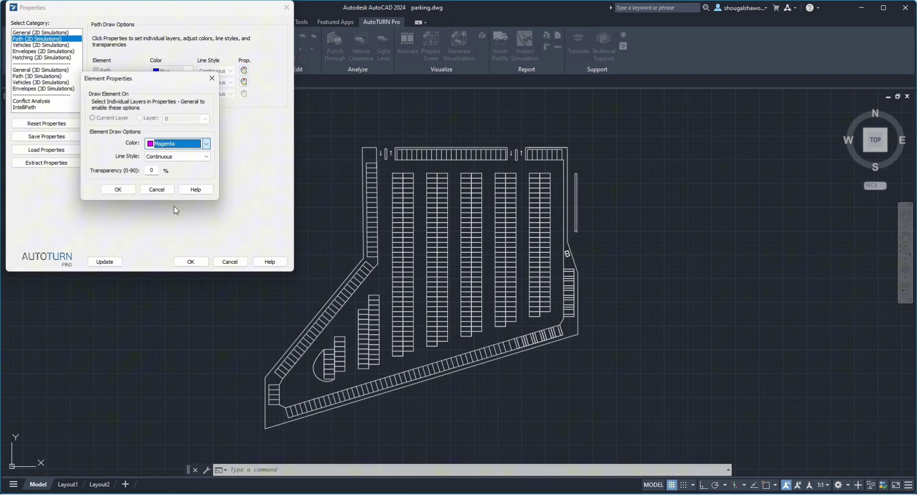
pyautogui.click(118, 189)
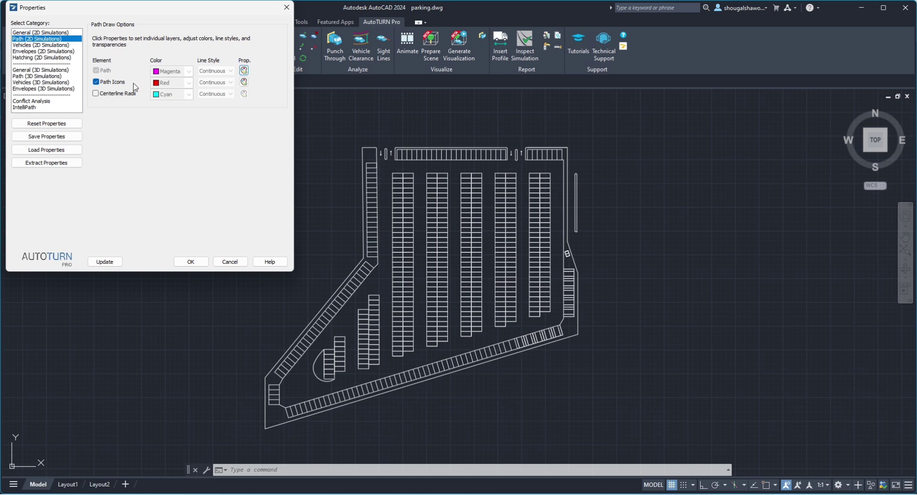
# Set the tires' color to Black/White in the 2D simulation vehicle properties
pyautogui.click(41, 45)
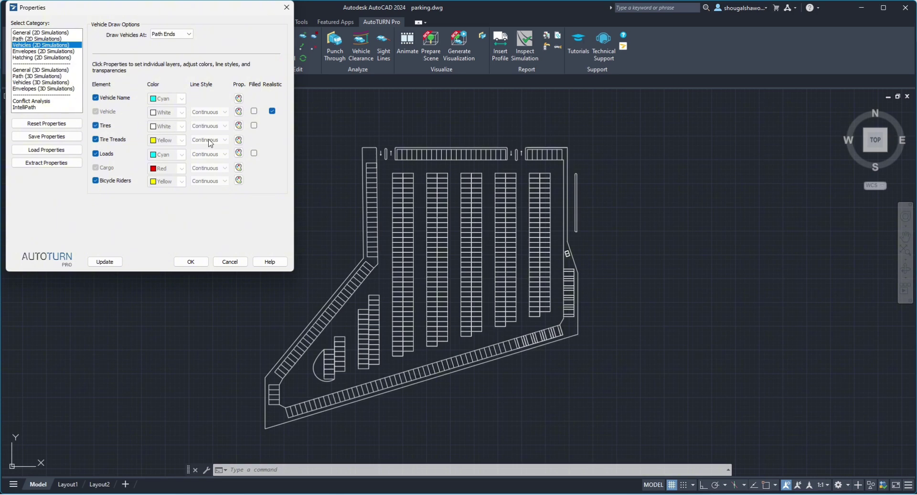
pyautogui.click(239, 126)
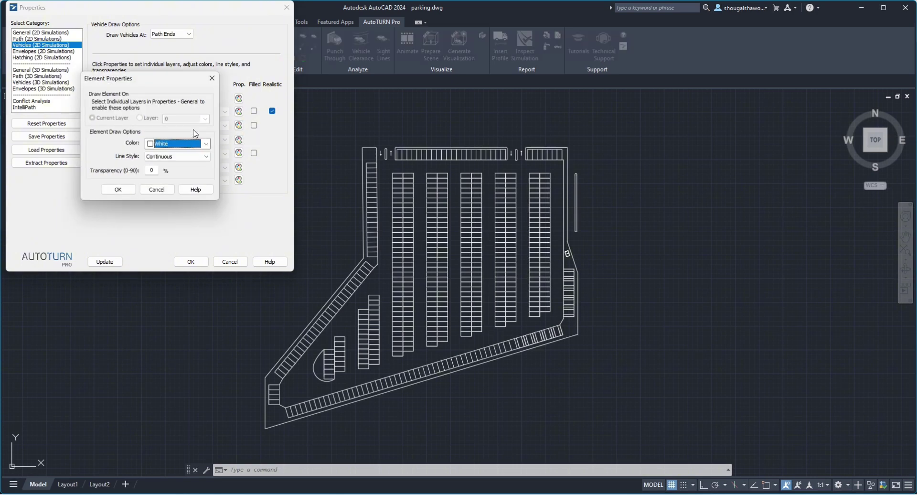
pyautogui.click(208, 144)
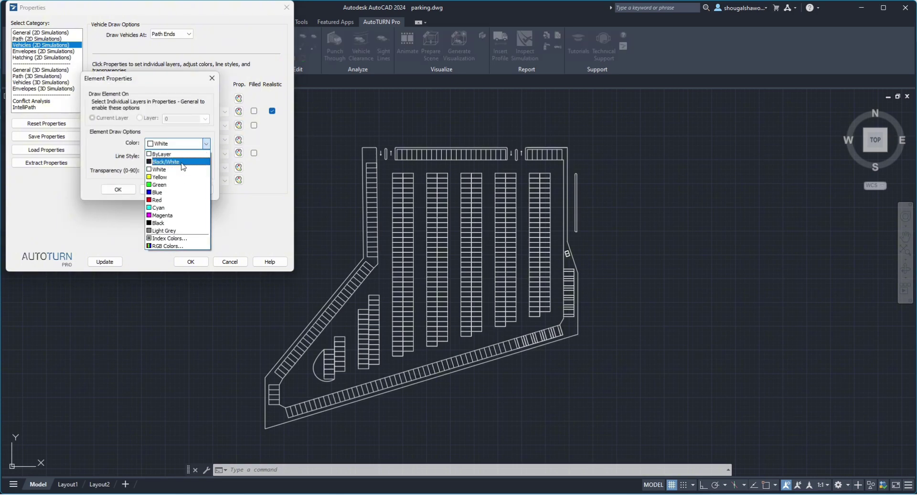
pyautogui.click(181, 159)
pyautogui.click(109, 192)
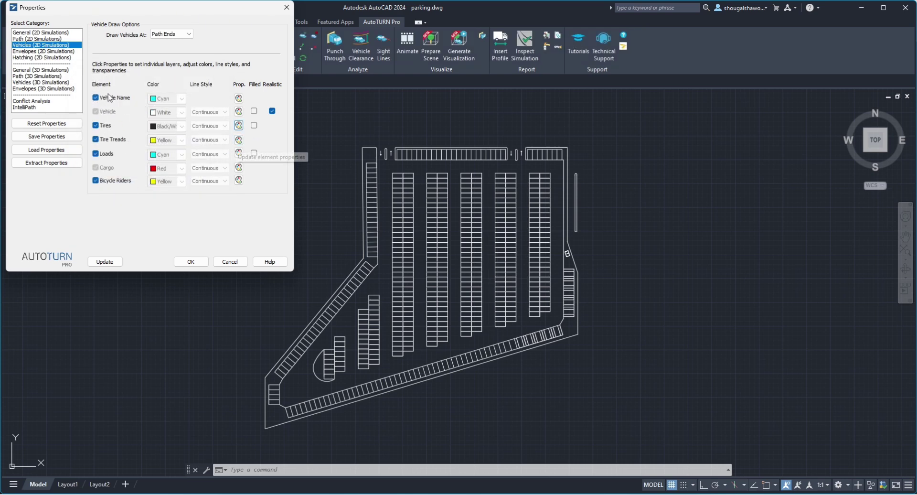
# Review the 2D hatching, 3D path and 3D general simulation properties, and accept the property changes
pyautogui.click(31, 52)
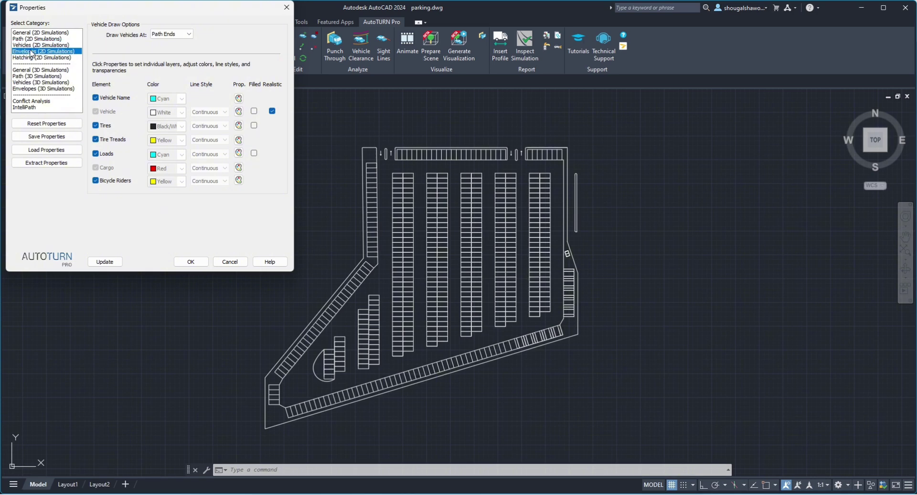
pyautogui.click(42, 58)
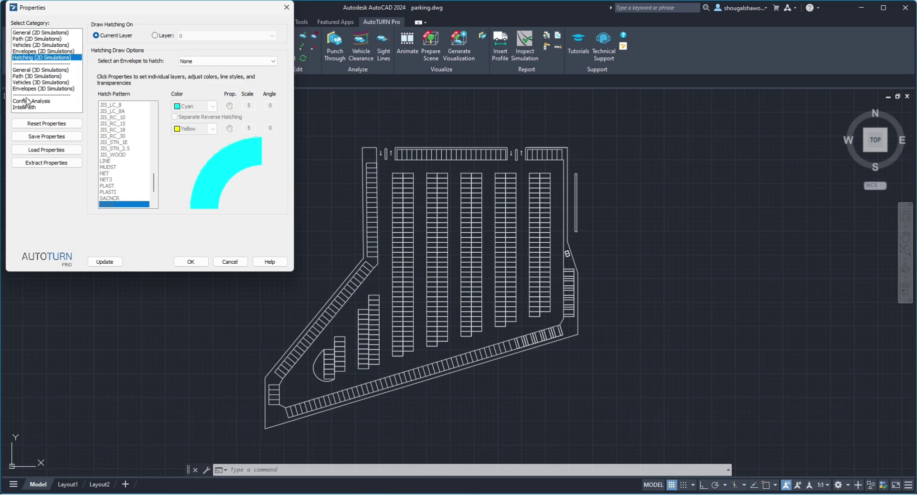
pyautogui.click(40, 75)
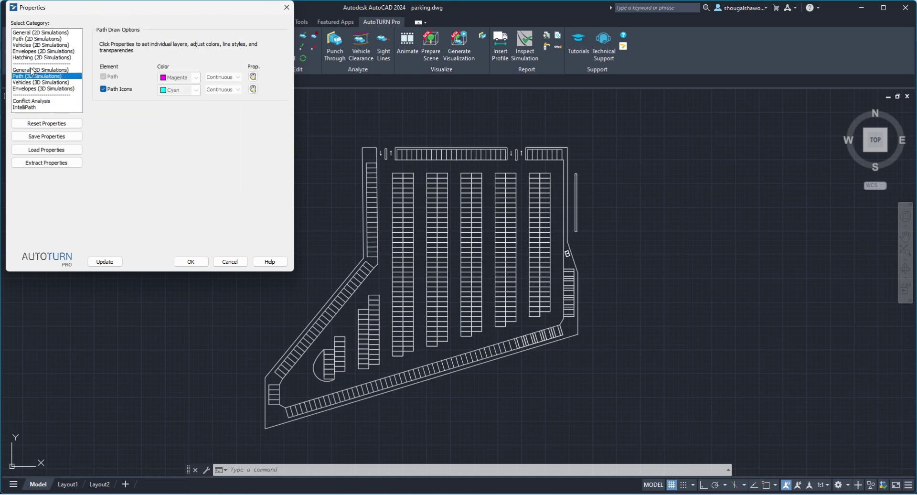
pyautogui.click(31, 70)
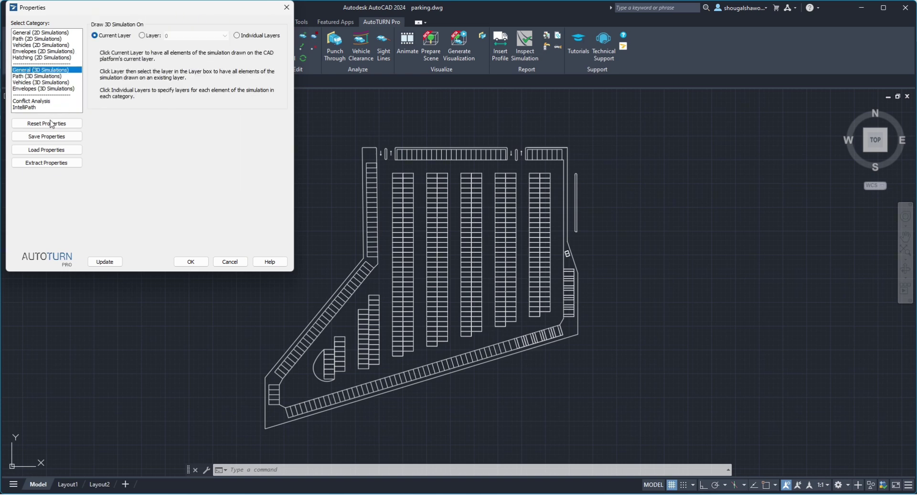
pyautogui.click(191, 262)
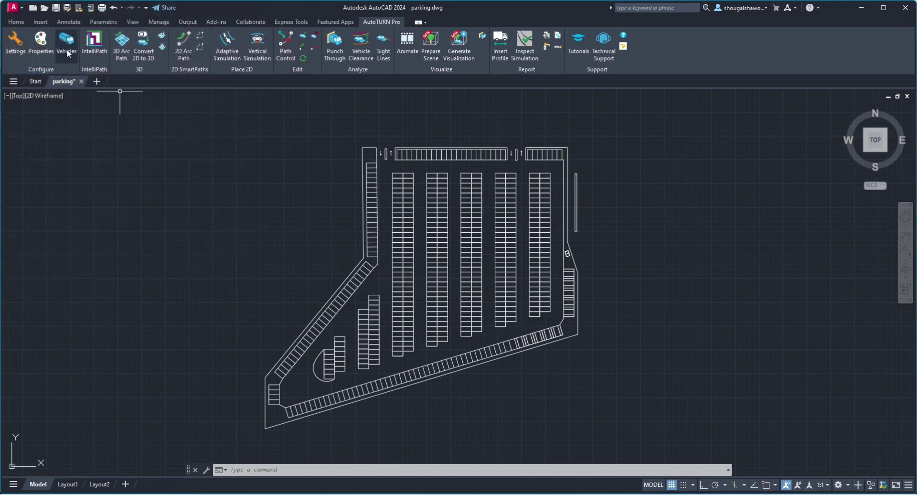
# Filter the vehicle library by "bus" and preview the TRANSOFT City Bus and the MPW 1992 (ID) single unit bus
pyautogui.click(67, 50)
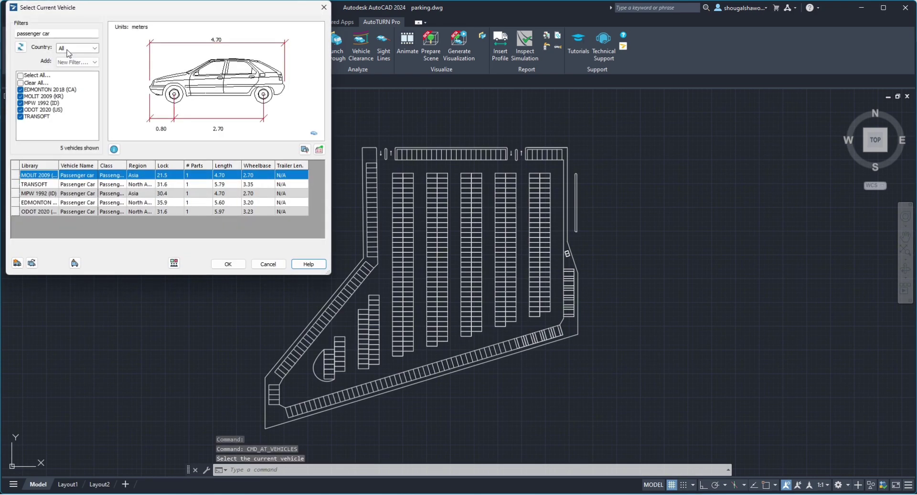
pyautogui.click(61, 34)
pyautogui.moveTo(62, 33); pyautogui.dragTo(2, 38)
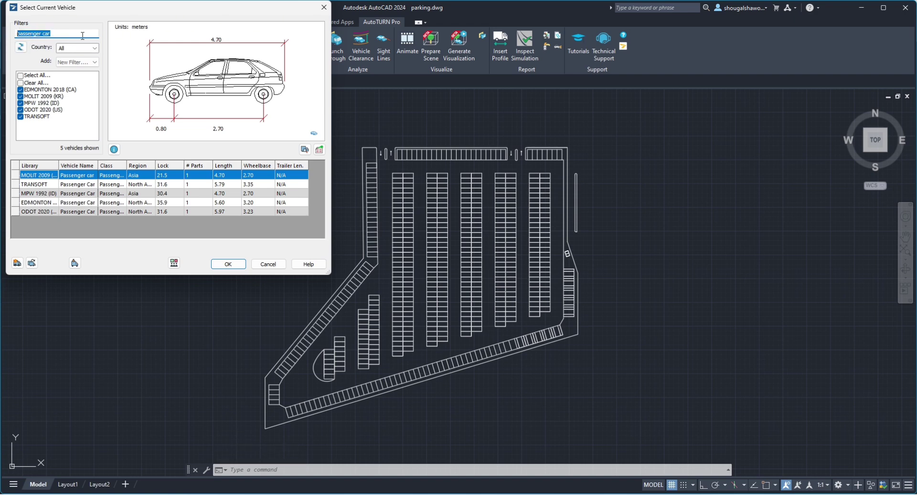
pyautogui.write('bus')
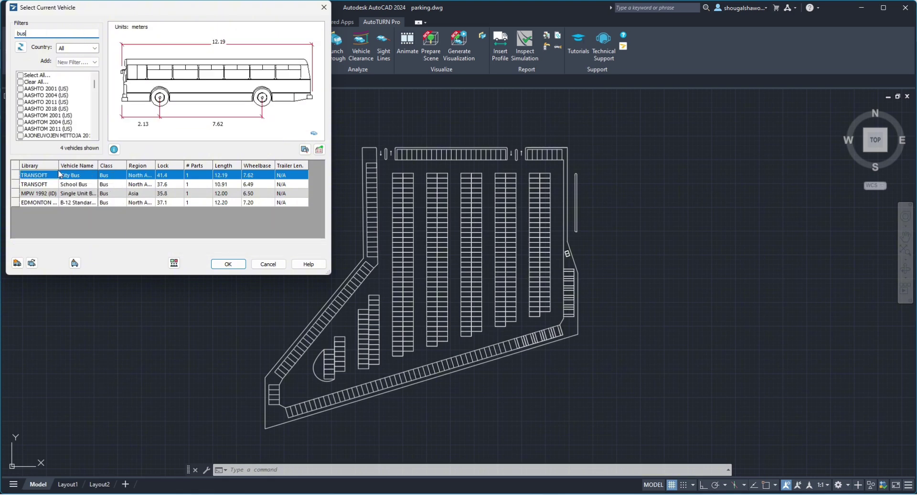
pyautogui.click(75, 175)
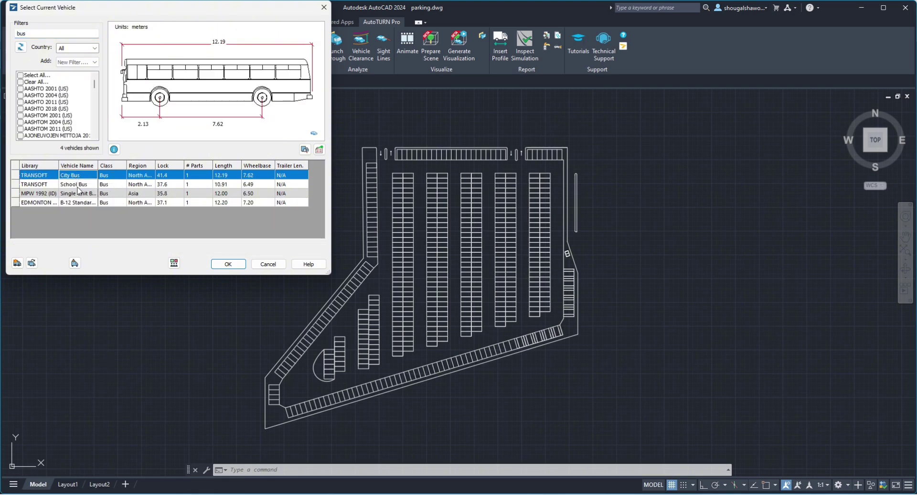
pyautogui.click(78, 193)
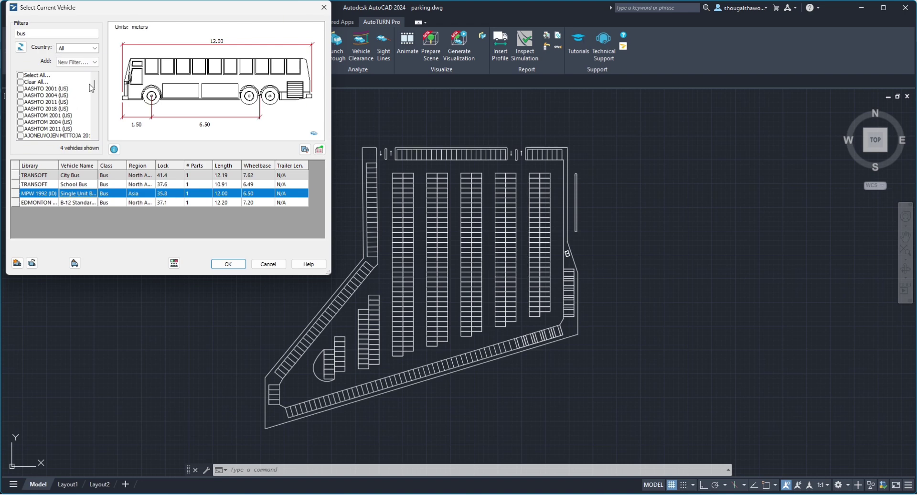
# Temporarily include the AASHTO 2001 (US) library to preview its CITY-BUS vehicle, and exclude the library again
pyautogui.scroll(-2, 93, 89)
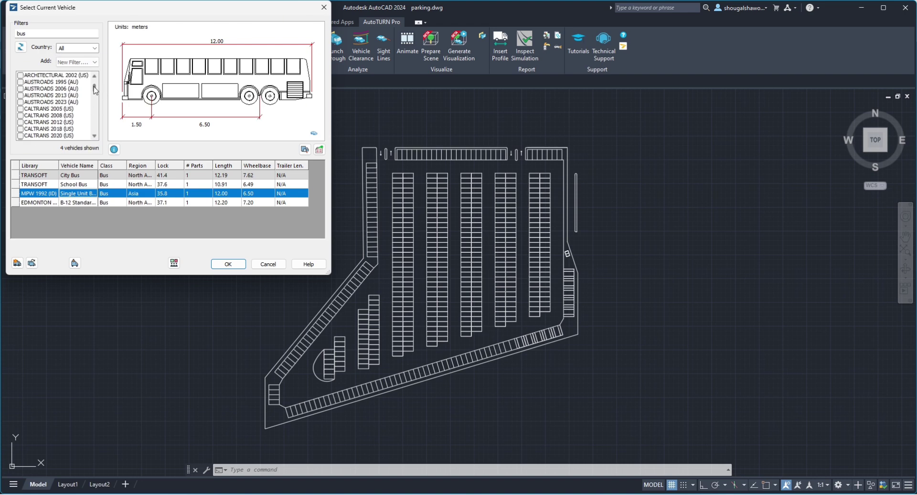
pyautogui.scroll(3, 95, 91)
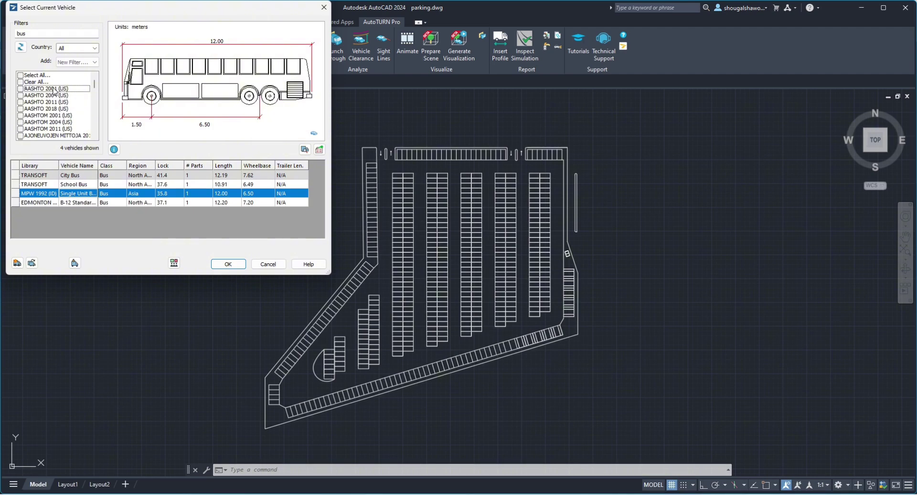
pyautogui.click(21, 89)
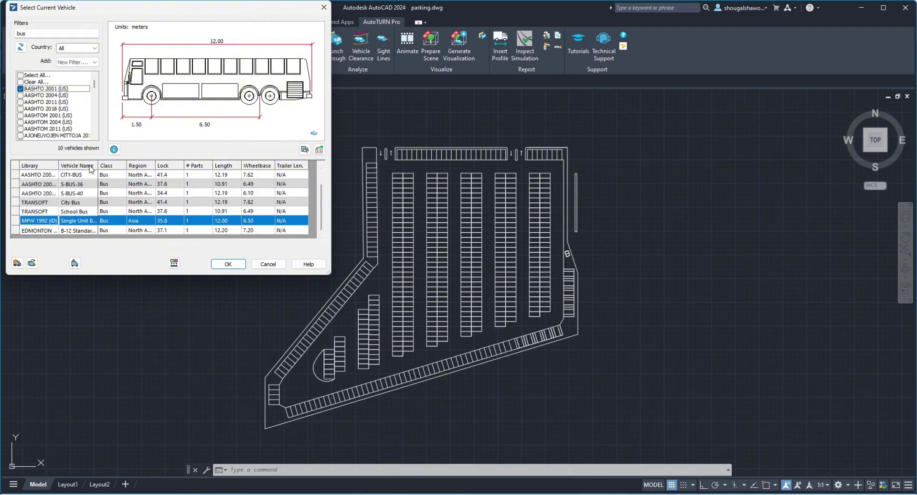
pyautogui.click(72, 176)
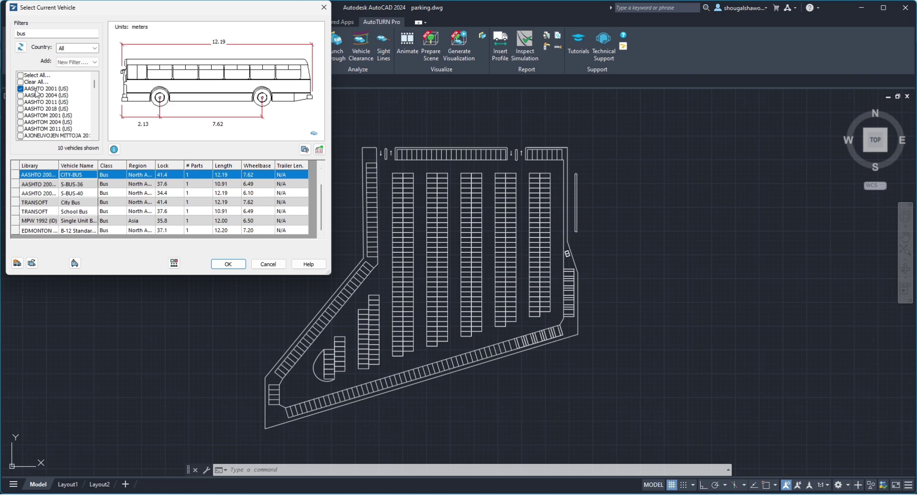
pyautogui.click(20, 89)
# Filter the vehicles by "passenger car" and make the TRANSOFT Passenger Car the current vehicle
pyautogui.click(40, 34)
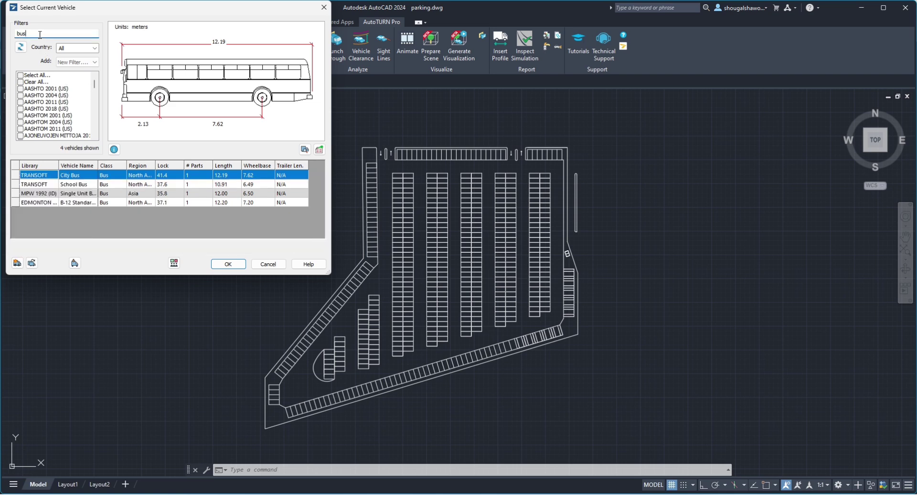
pyautogui.moveTo(40, 34); pyautogui.dragTo(6, 33)
pyautogui.write('pl')
pyautogui.write('ssenger car')
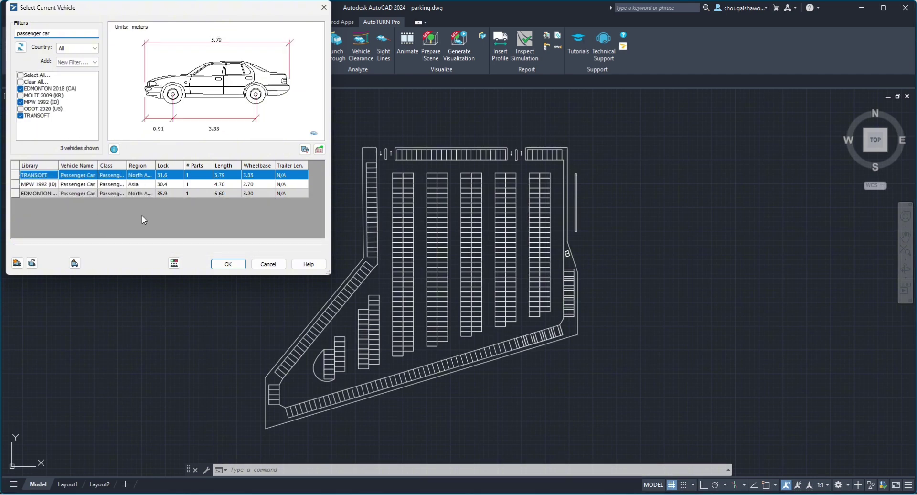
pyautogui.click(235, 266)
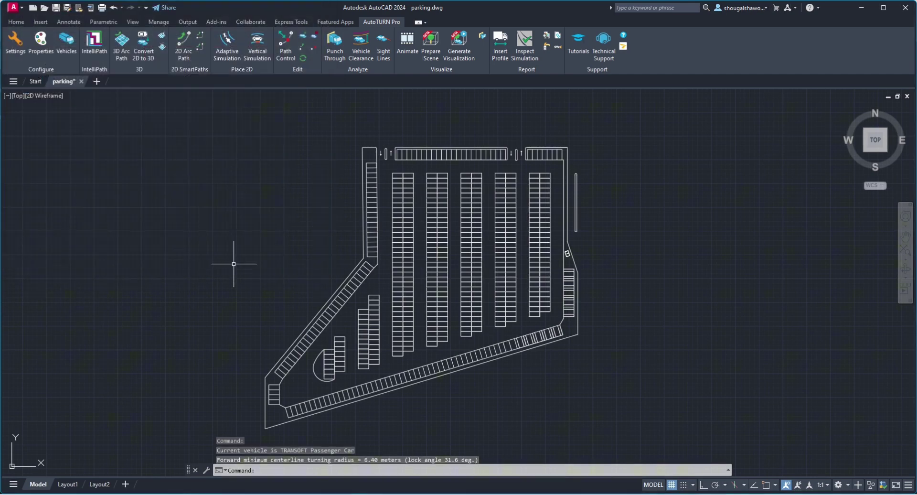
# Create a new IntelliPath route analysis area named "path 1"
pyautogui.click(96, 50)
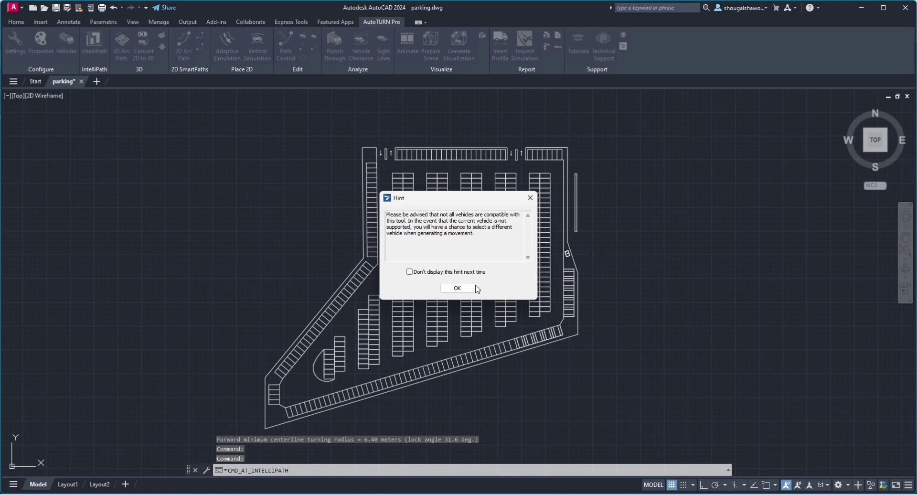
pyautogui.click(462, 288)
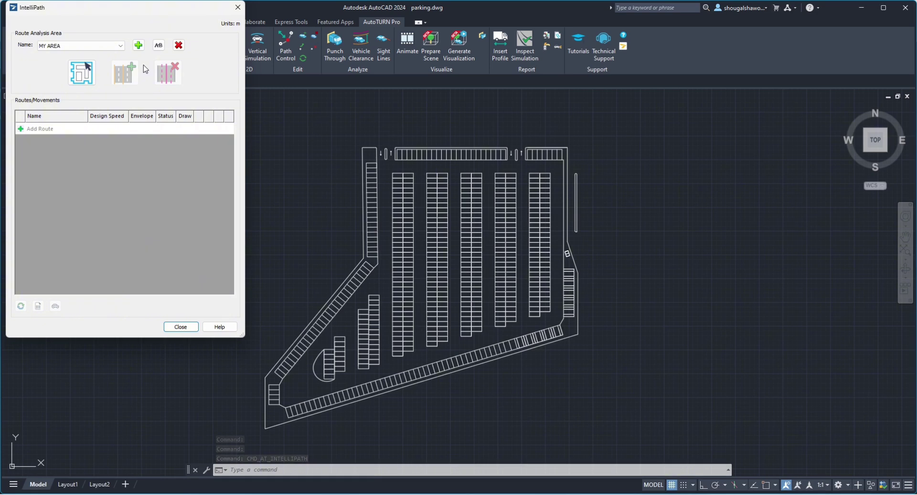
pyautogui.click(138, 45)
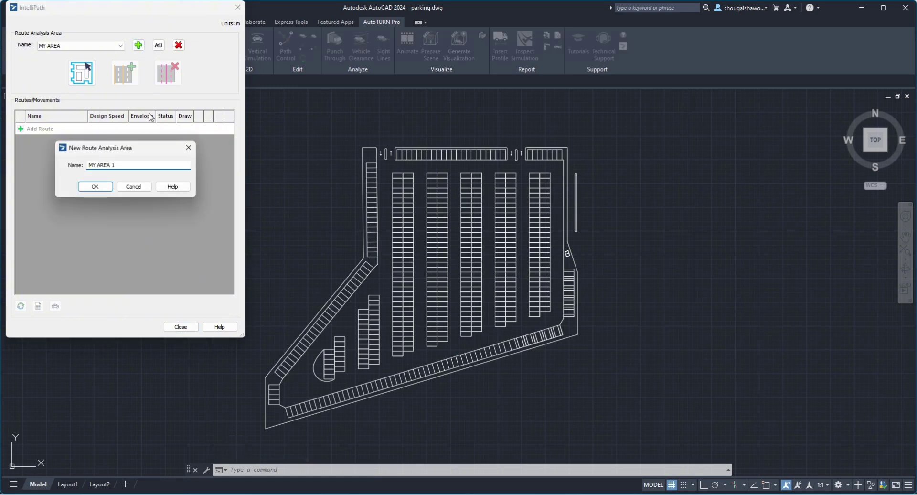
pyautogui.write('path')
pyautogui.click(102, 186)
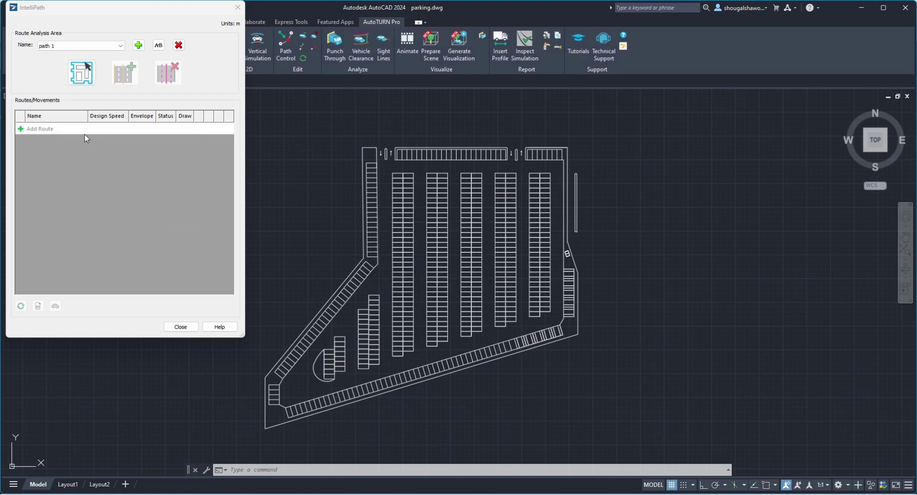
# Outline a four-point route analysis area for path 1 just east of the parking lot and close IntelliPath
pyautogui.click(87, 77)
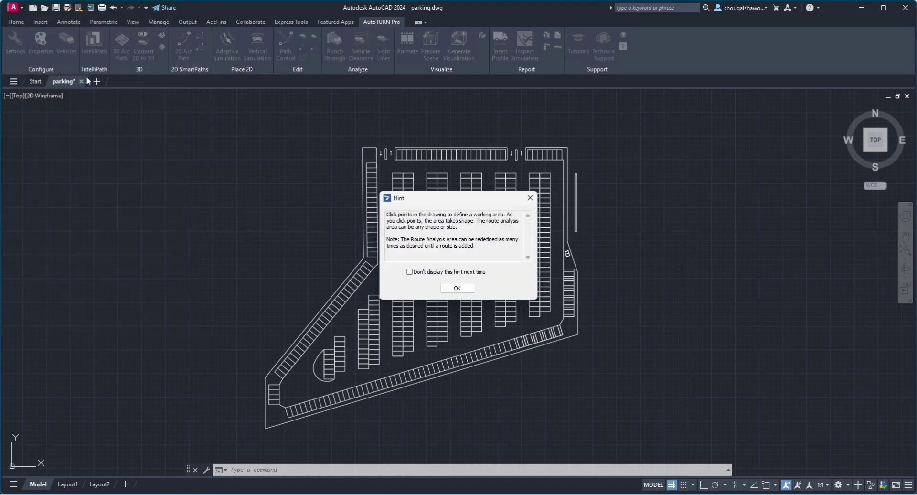
pyautogui.click(456, 287)
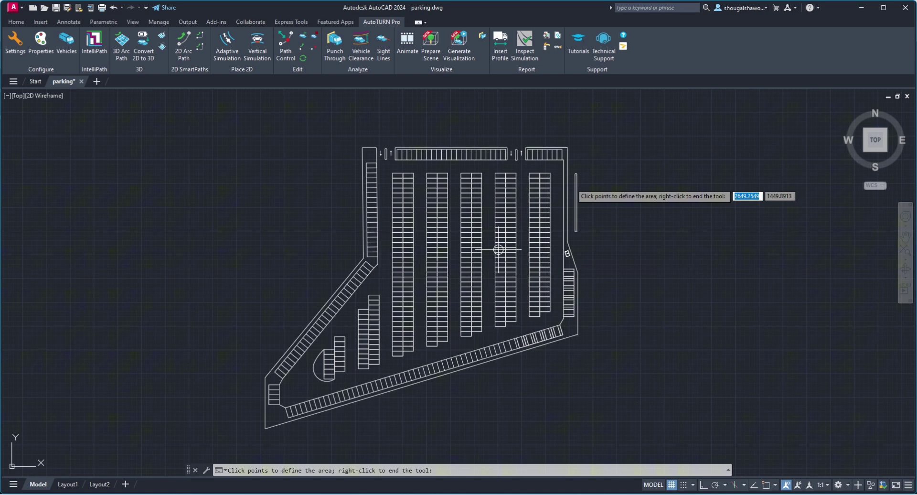
pyautogui.click(576, 169)
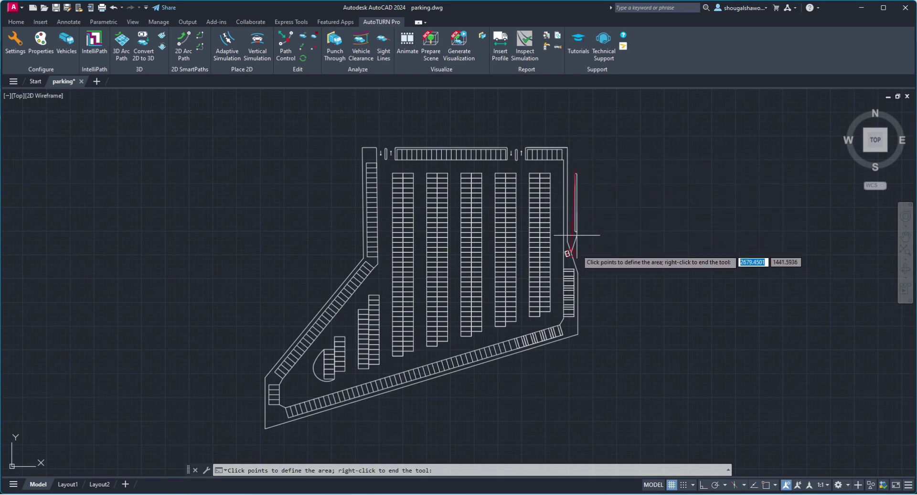
pyautogui.click(572, 252)
pyautogui.click(592, 246)
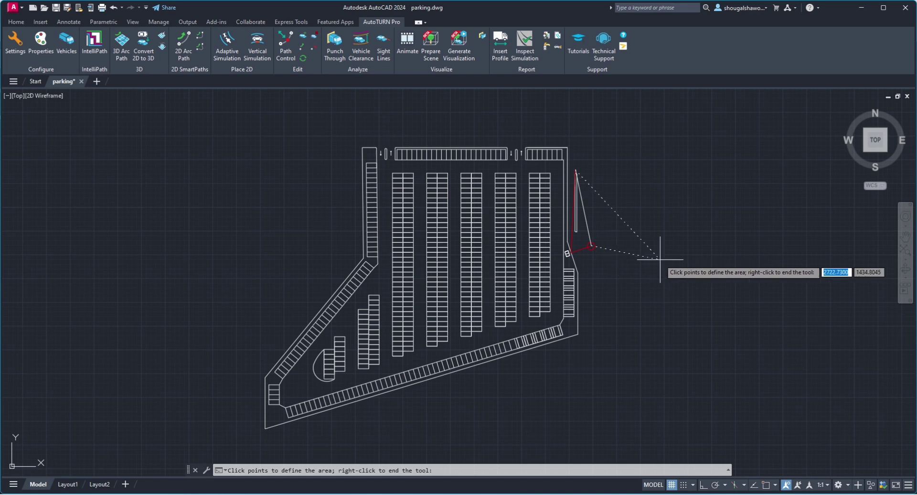
pyautogui.click(660, 259)
pyautogui.rightClick(633, 202)
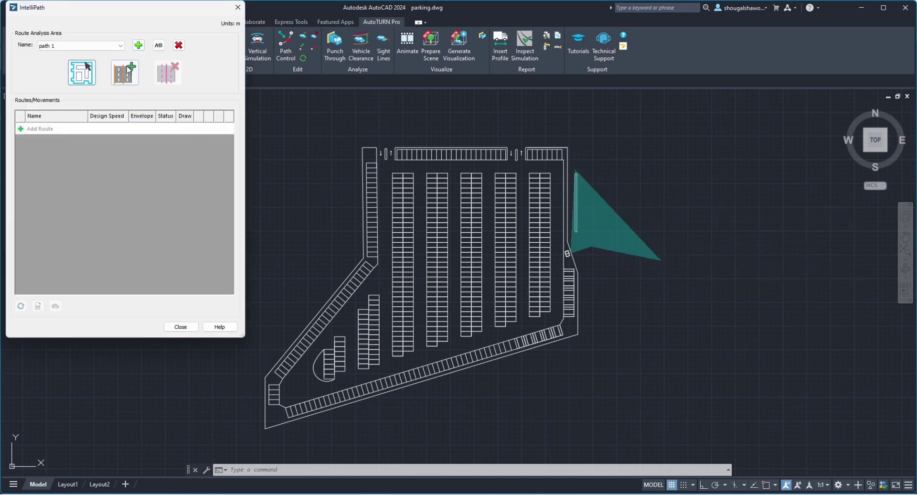
pyautogui.click(242, 9)
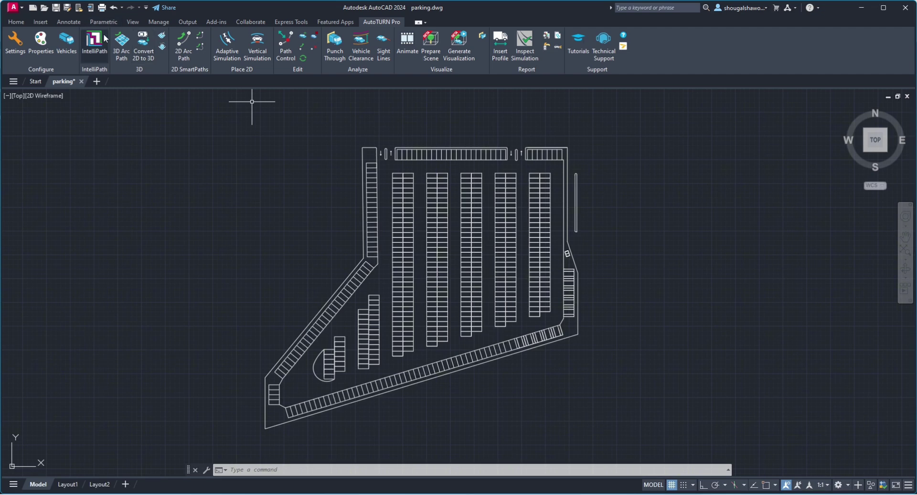
# Generate a trial corner path for the passenger car, looping around a rectangle in the empty space east of the parking lot
pyautogui.click(200, 41)
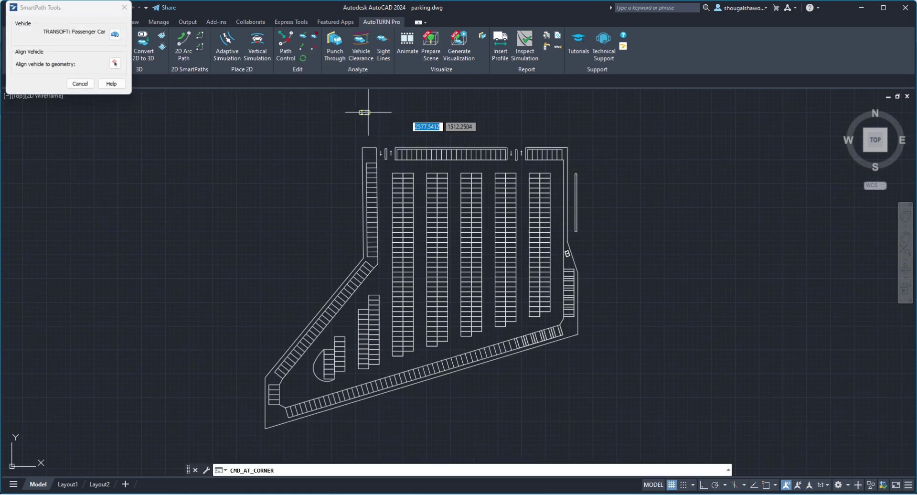
pyautogui.click(773, 133)
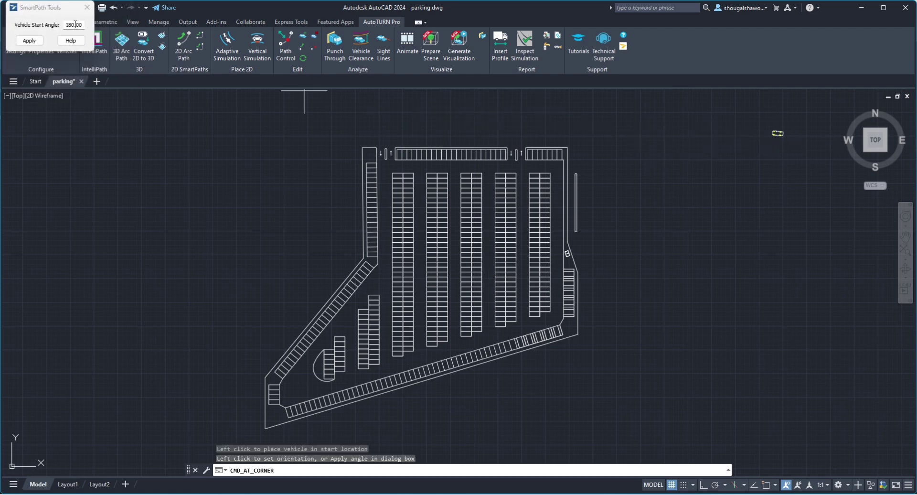
pyautogui.click(667, 138)
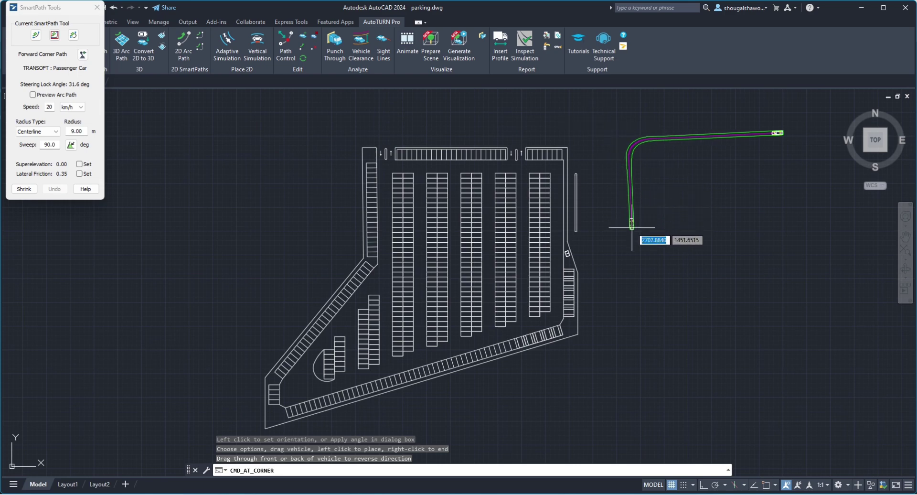
pyautogui.click(631, 225)
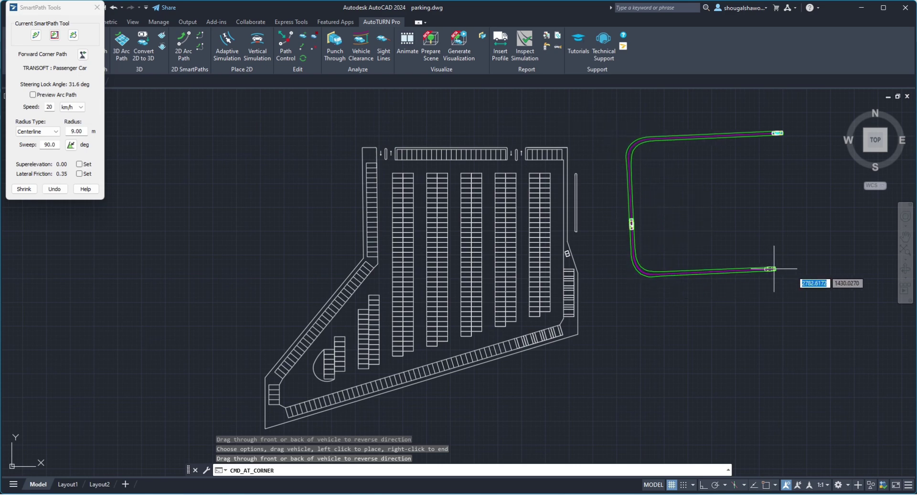
pyautogui.rightClick(789, 208)
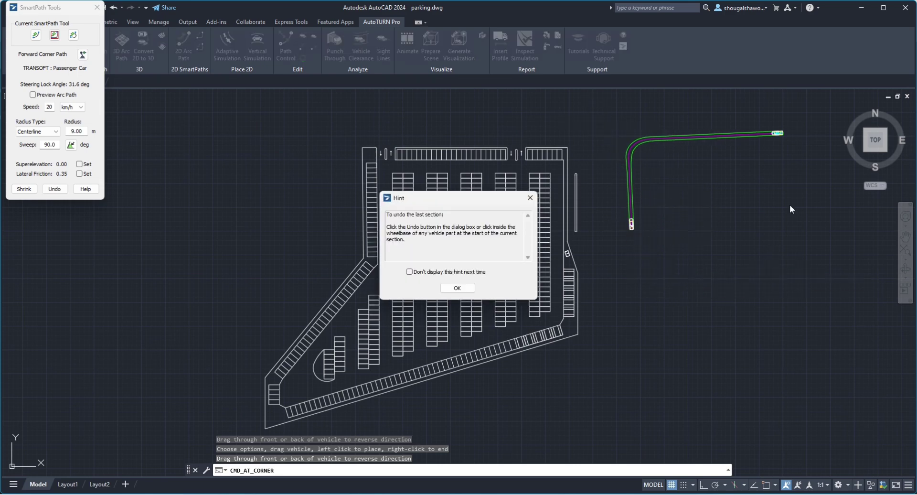
pyautogui.click(456, 288)
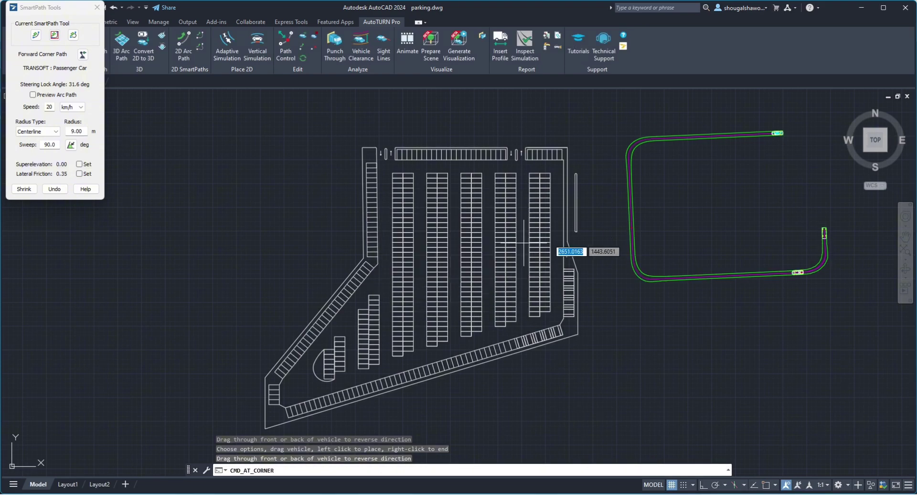
pyautogui.click(629, 161)
pyautogui.rightClick(640, 160)
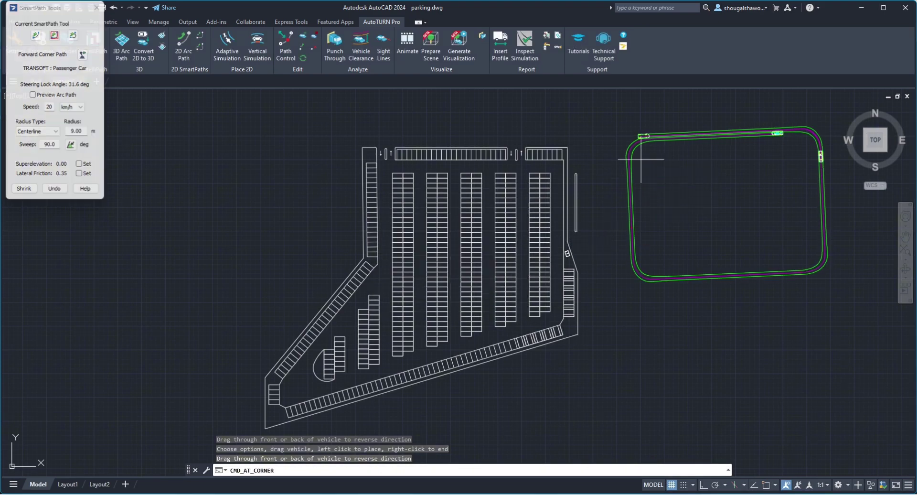
# Delete the trial corner path east of the parking lot
pyautogui.click(825, 115)
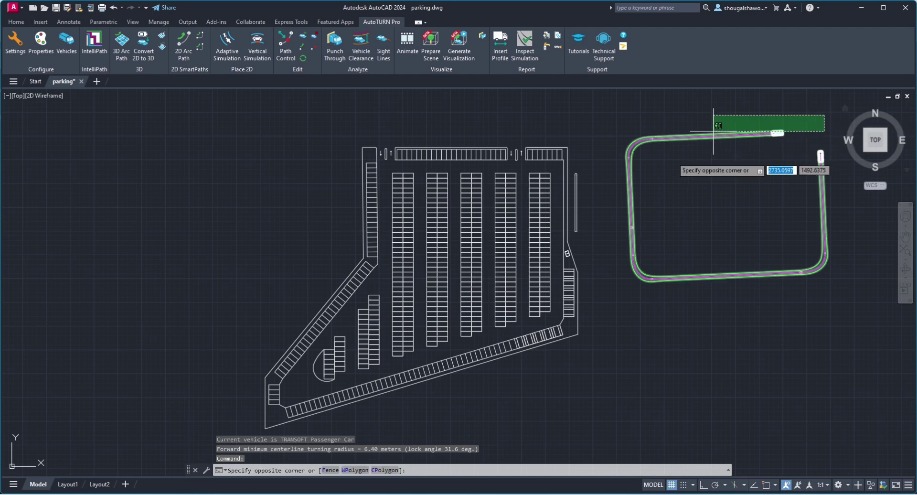
pyautogui.click(621, 302)
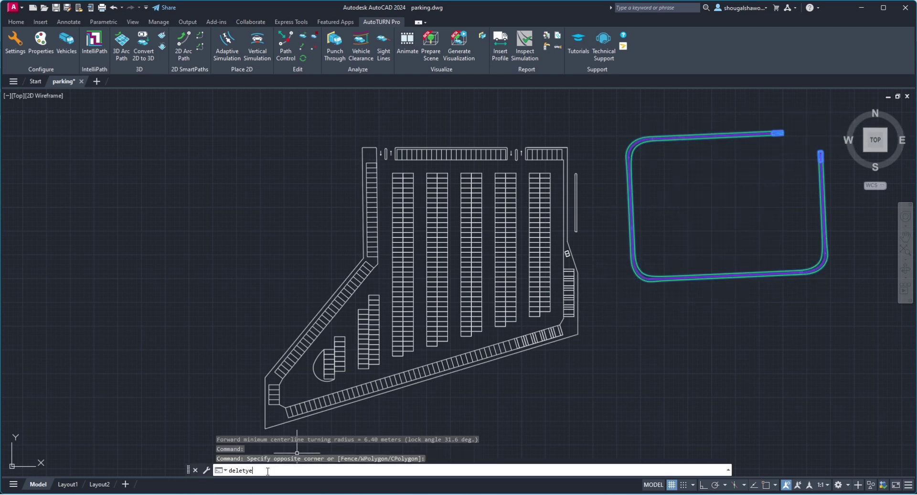
pyautogui.press('Return')
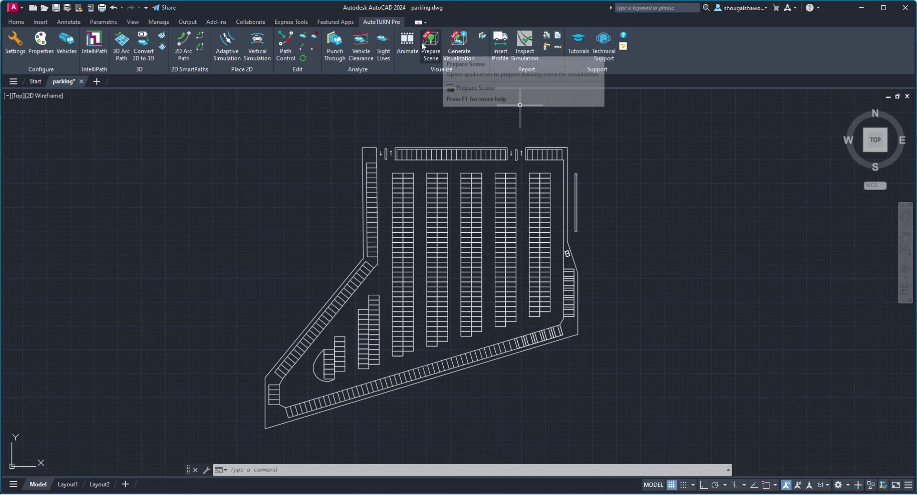
# Insert the current vehicle's dimensioned Passenger Car profile on the current layer, in the empty space west of the parking lot
pyautogui.click(495, 56)
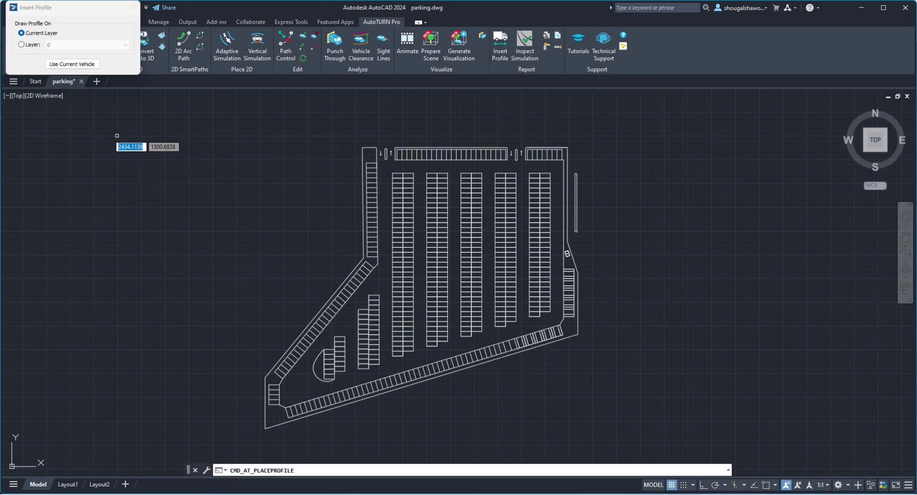
pyautogui.click(126, 161)
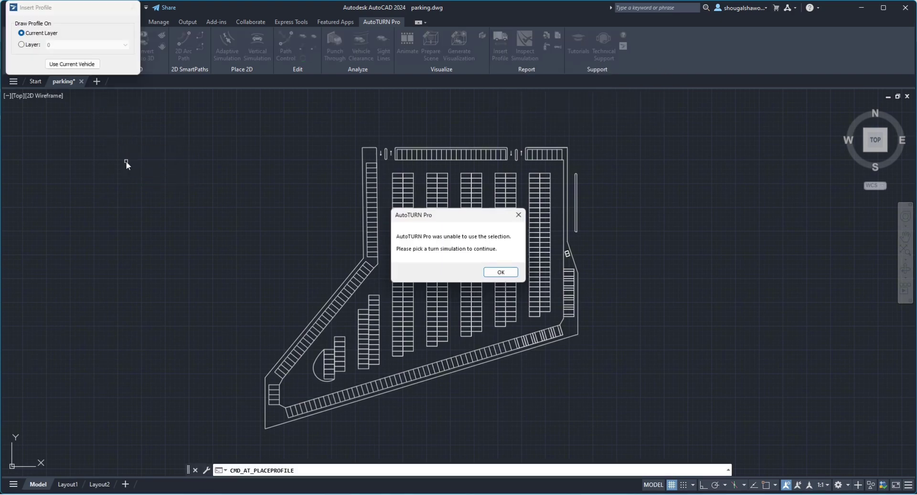
pyautogui.click(501, 272)
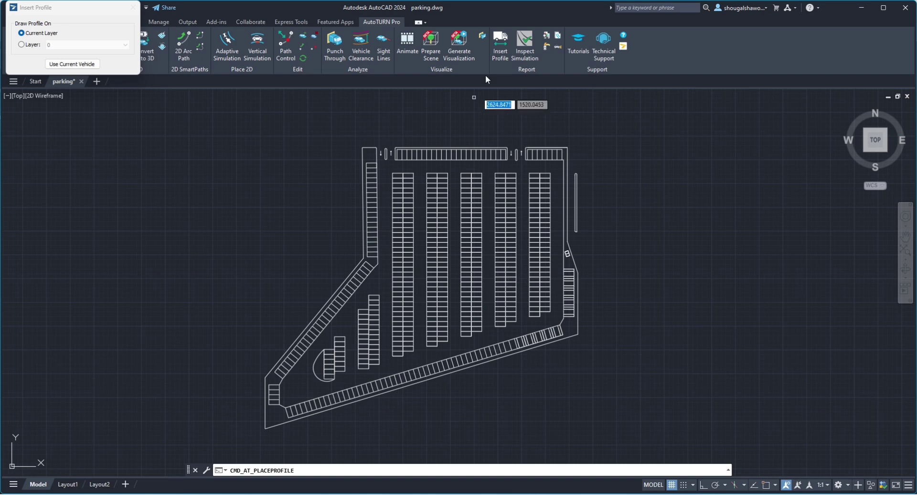
pyautogui.click(122, 147)
pyautogui.click(501, 272)
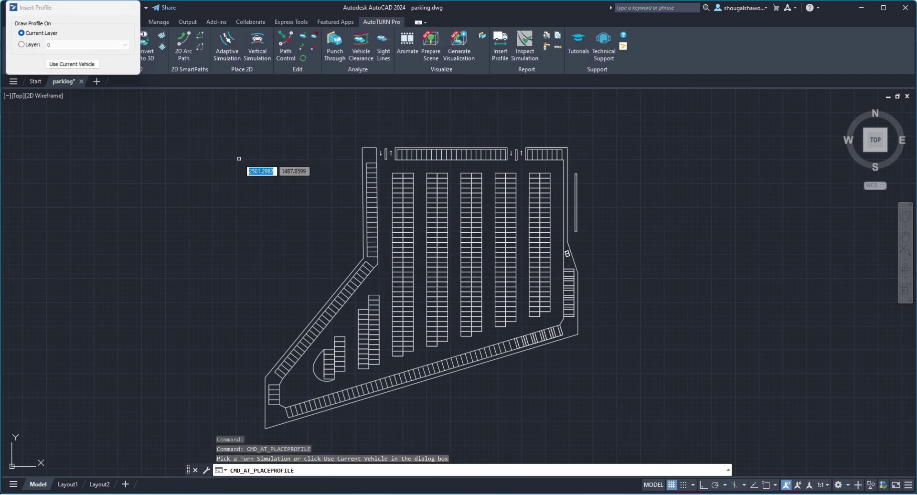
pyautogui.click(65, 65)
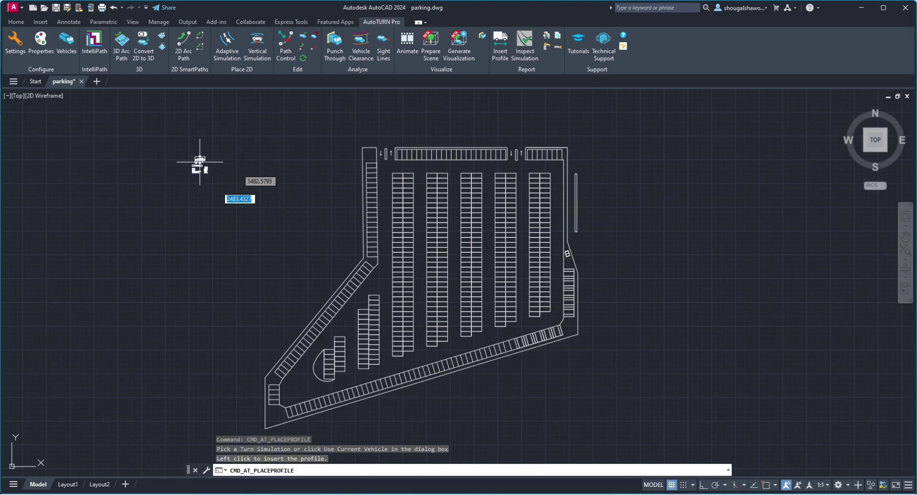
pyautogui.scroll(4, 240, 231)
pyautogui.scroll(4, 241, 231)
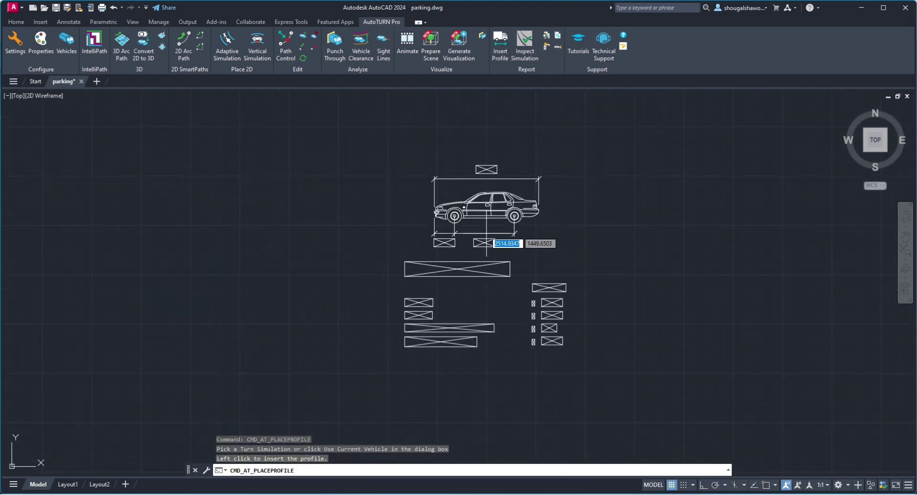
pyautogui.click(487, 254)
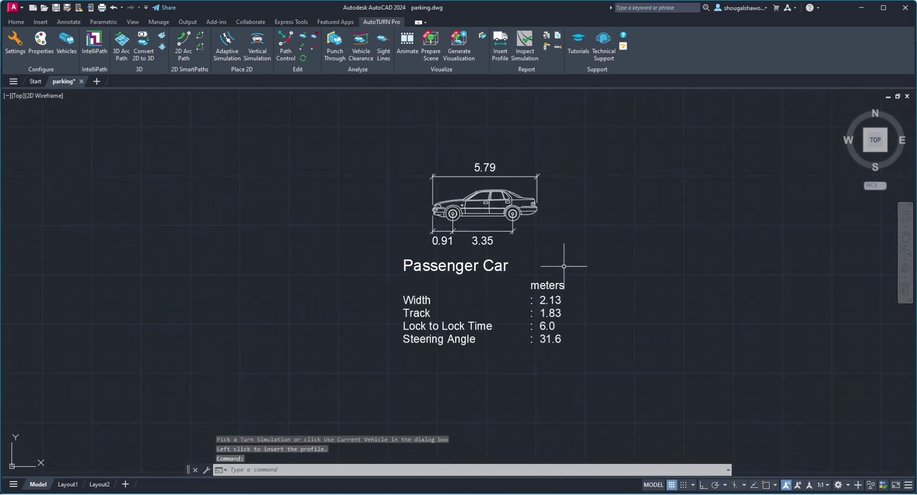
# Delete the inserted Passenger Car profile
pyautogui.click(344, 132)
pyautogui.click(640, 392)
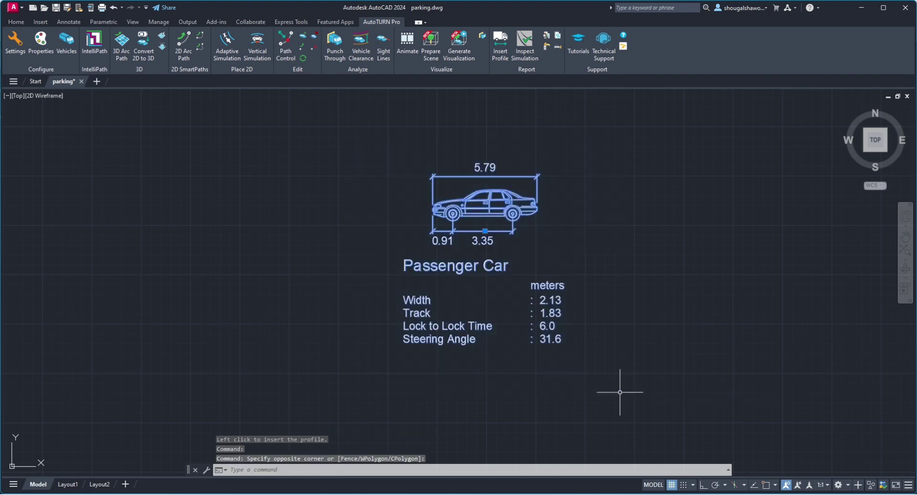
pyautogui.press('Delete')
# Start a new 2D corner path with the passenger car placed east of the parking lot's northeast corner, facing west toward it
pyautogui.scroll(-4, 544, 273)
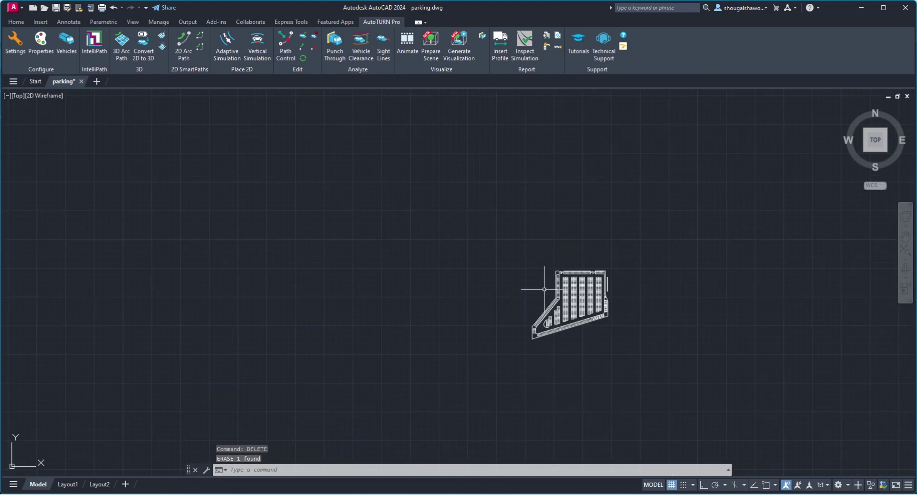
pyautogui.moveTo(657, 256); pyautogui.dragTo(823, 106, button='middle')
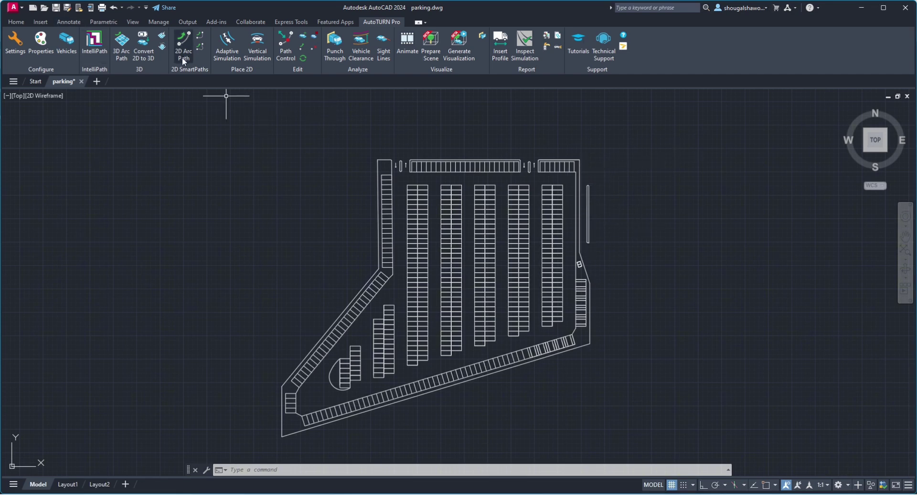
pyautogui.click(201, 38)
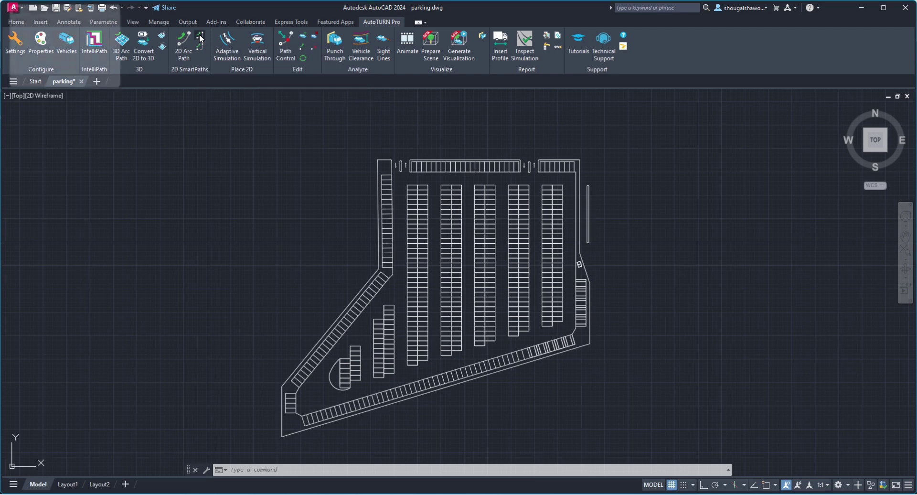
pyautogui.click(636, 173)
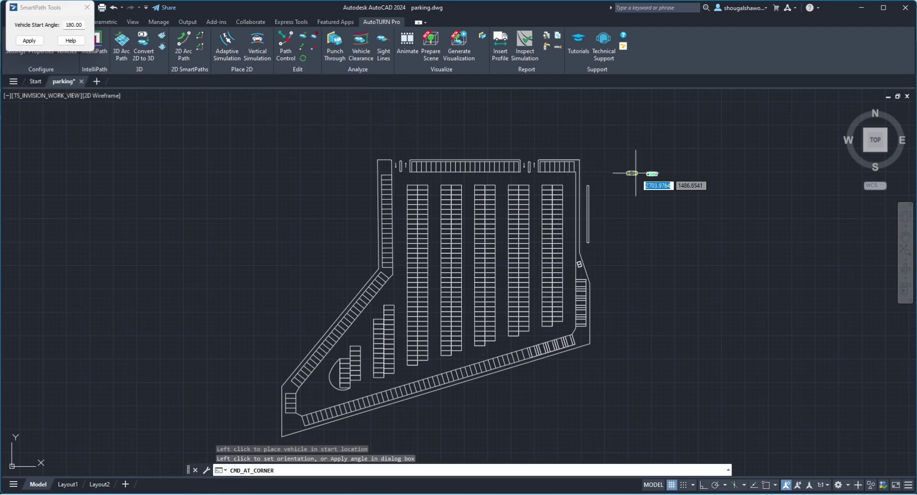
pyautogui.click(595, 180)
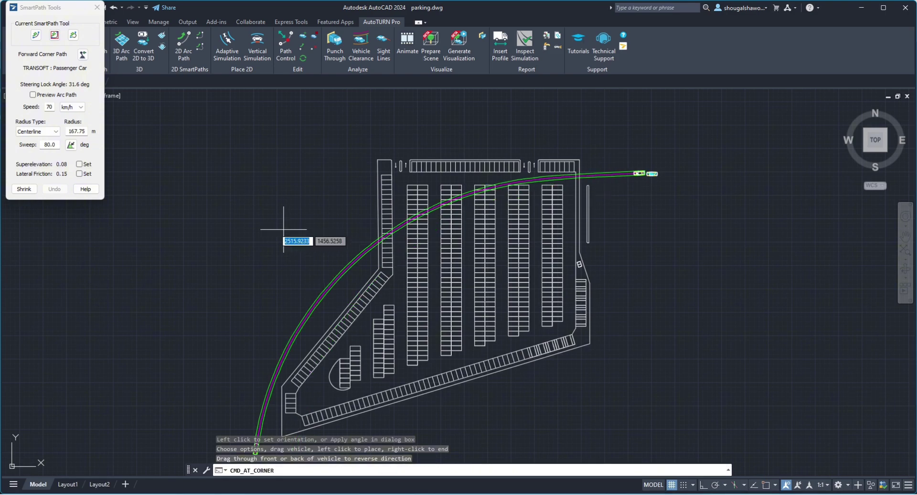
# Set the corner path's sweep to 90 degrees and its speed to 10 km/h
pyautogui.moveTo(55, 147); pyautogui.dragTo(30, 144)
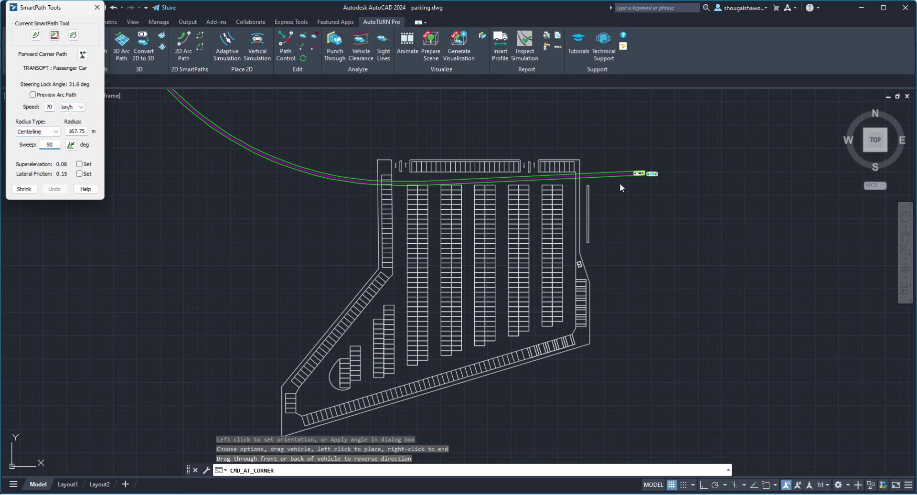
pyautogui.doubleClick(49, 107)
pyautogui.write('10')
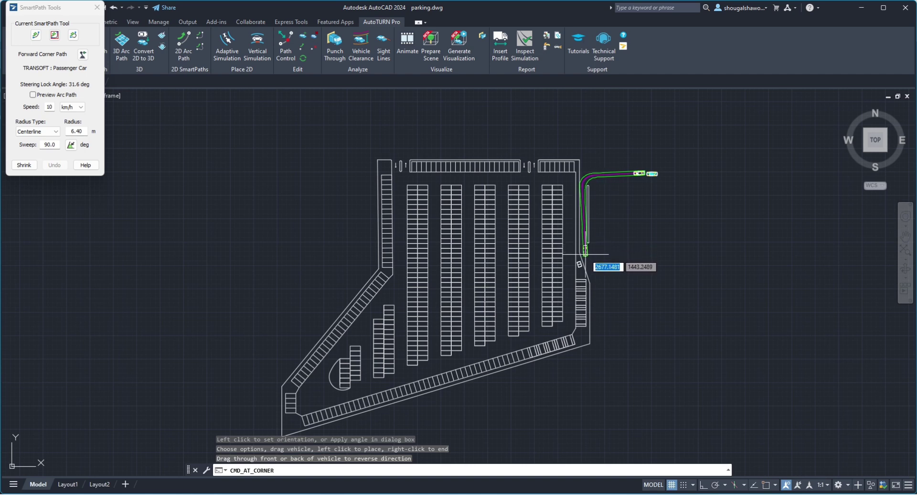
# Place the end of the corner path beside the parking lot's east boundary, just north of its angled section, and finish the path
pyautogui.click(583, 253)
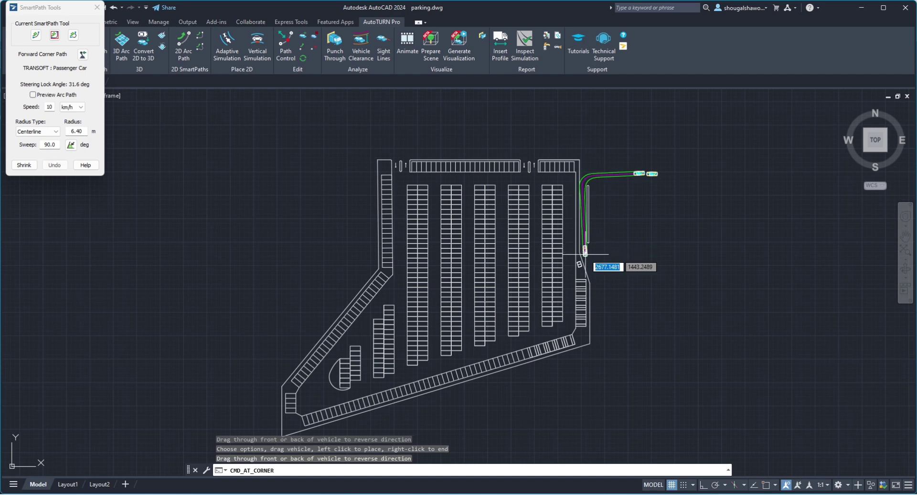
pyautogui.rightClick(615, 244)
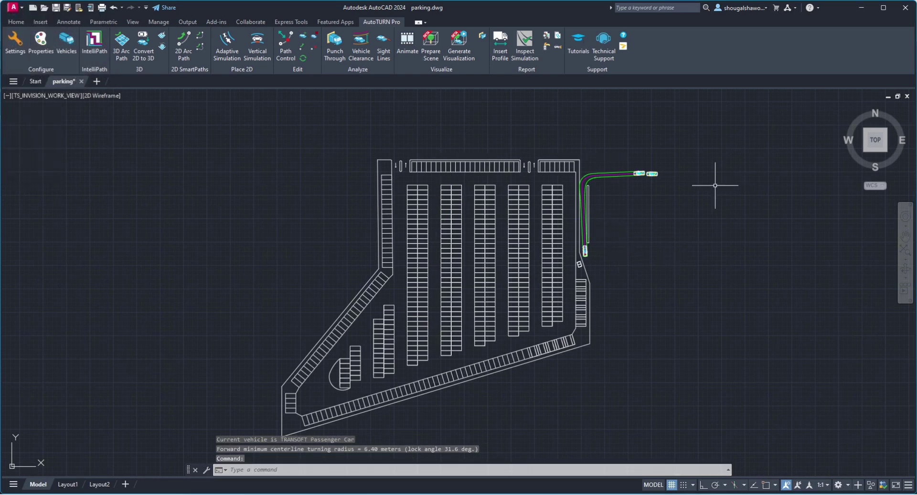
# Delete the extra passenger car lying just east of the corner path's starting vehicle
pyautogui.click(651, 174)
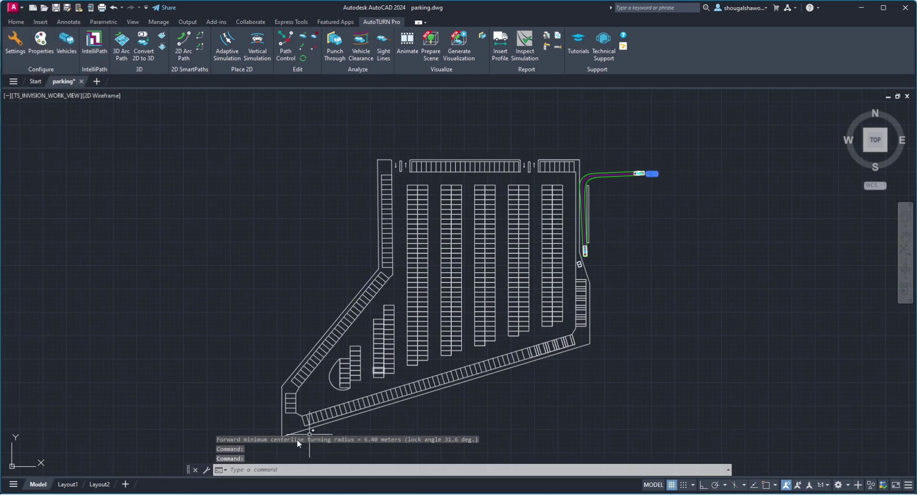
pyautogui.click(246, 469)
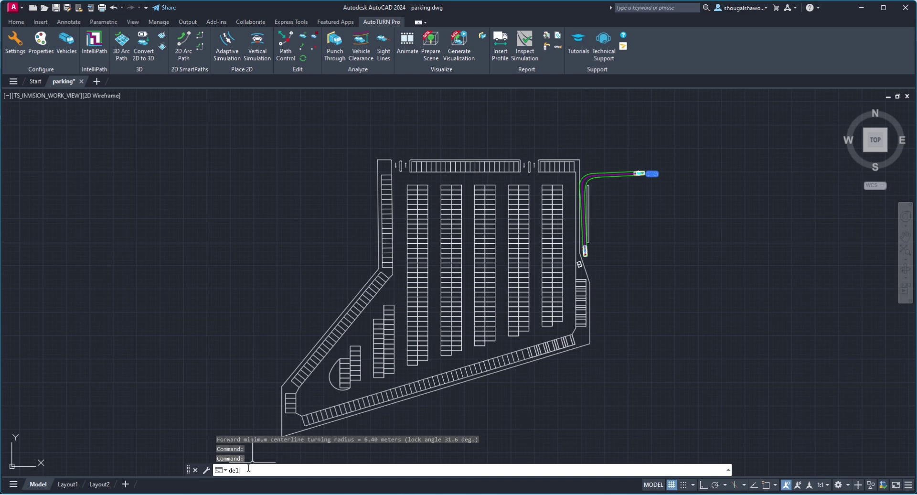
pyautogui.write('delete')
pyautogui.press('Return')
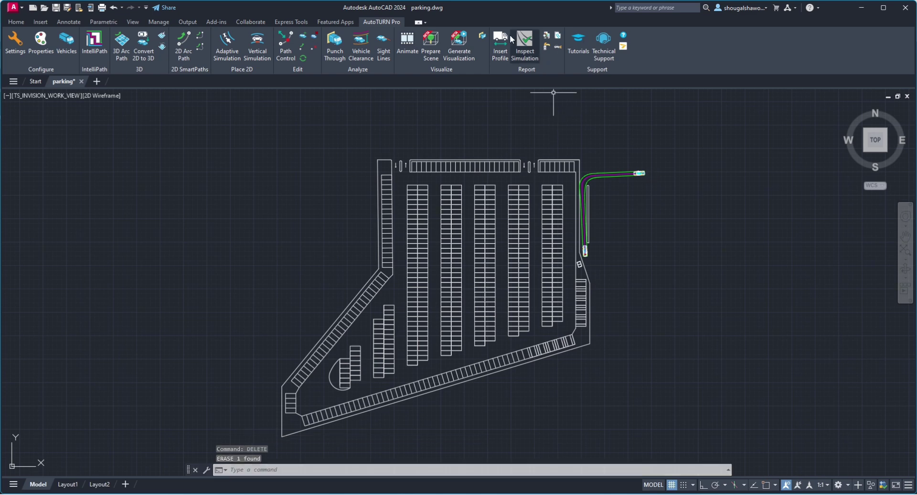
# Animate the passenger car along the corner path, playing it with the playback speed set to 7
pyautogui.click(409, 50)
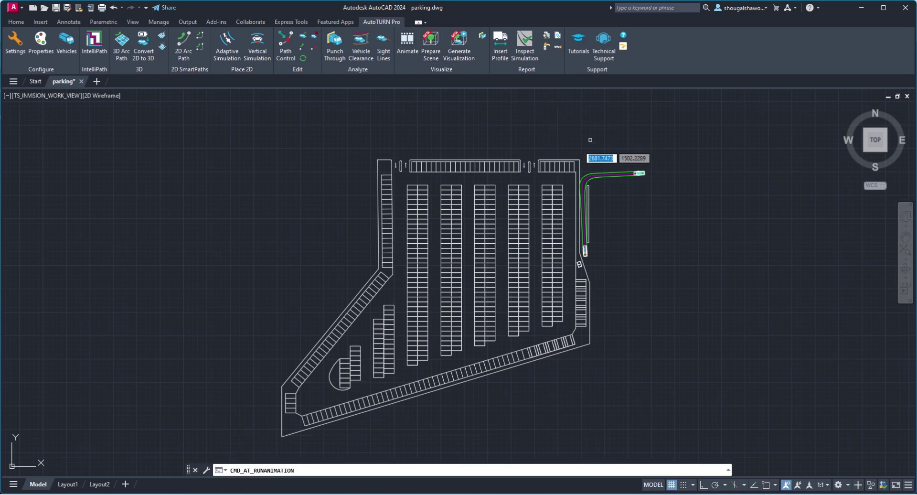
pyautogui.click(640, 177)
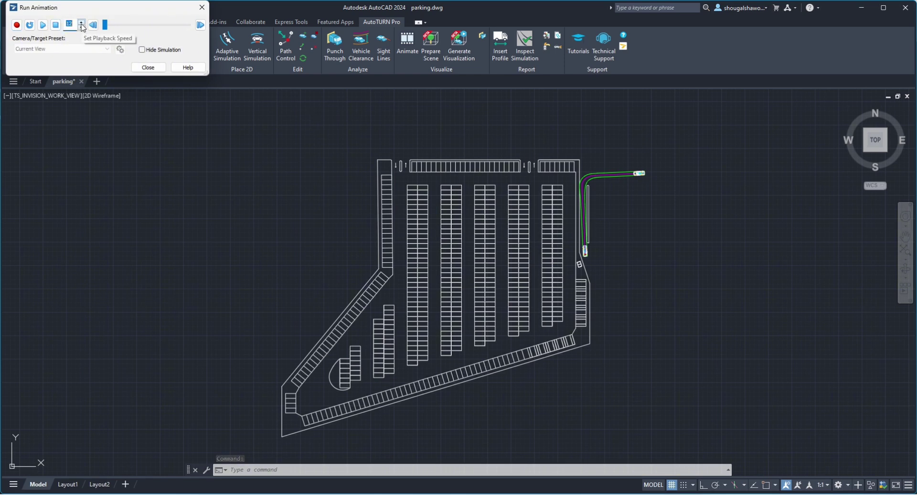
pyautogui.click(43, 26)
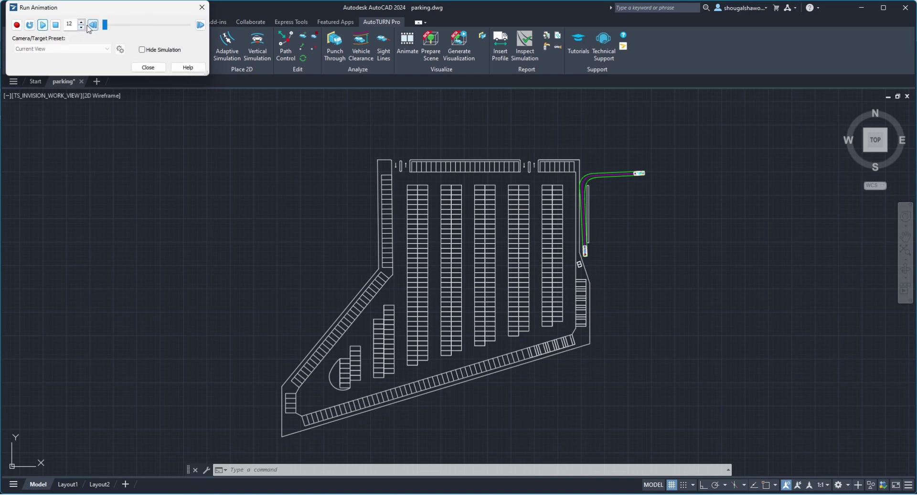
pyautogui.click(81, 28)
pyautogui.click(82, 28)
pyautogui.click(43, 27)
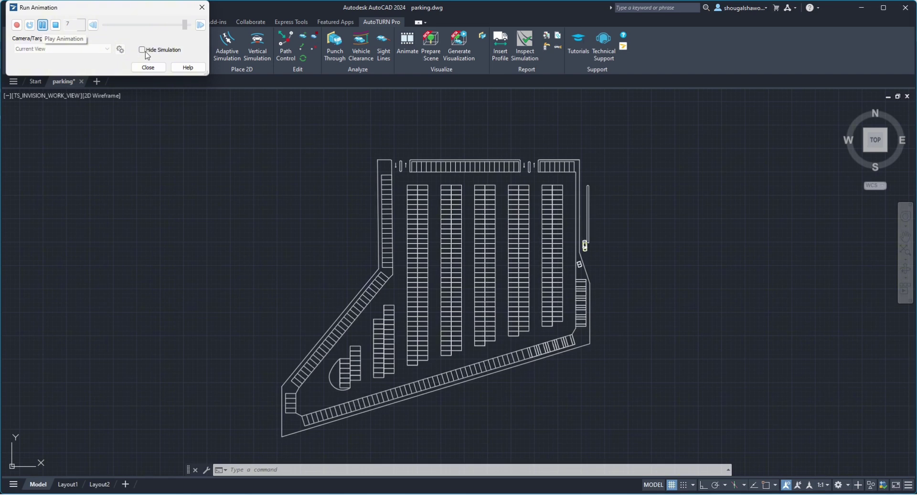
# Hide the simulation in the animation, replay the car's drive, and close the animation controls
pyautogui.click(142, 50)
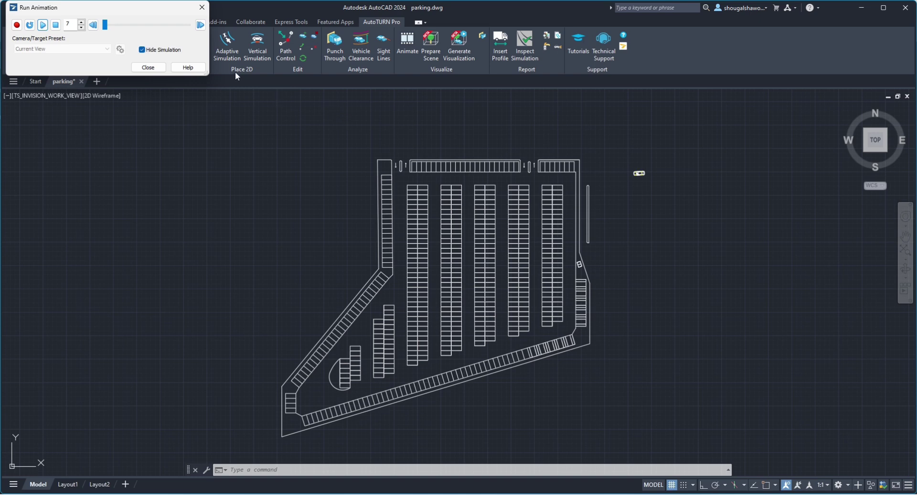
pyautogui.click(43, 26)
pyautogui.click(162, 68)
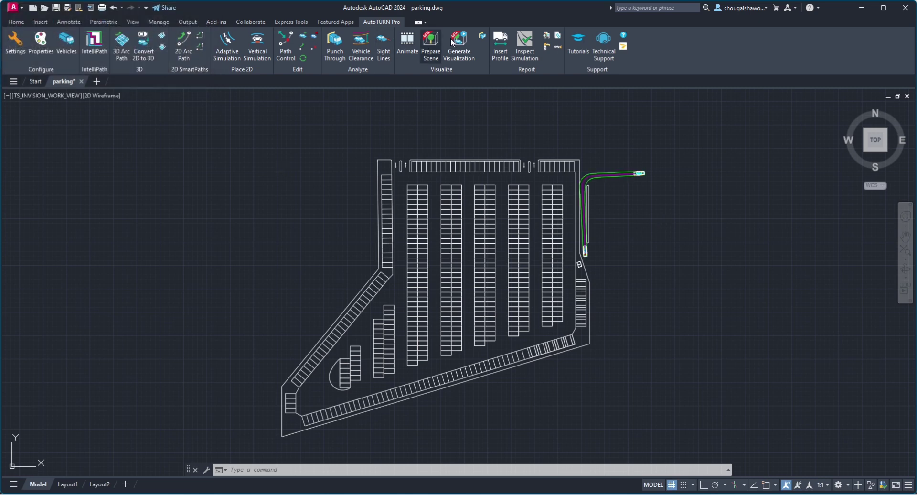